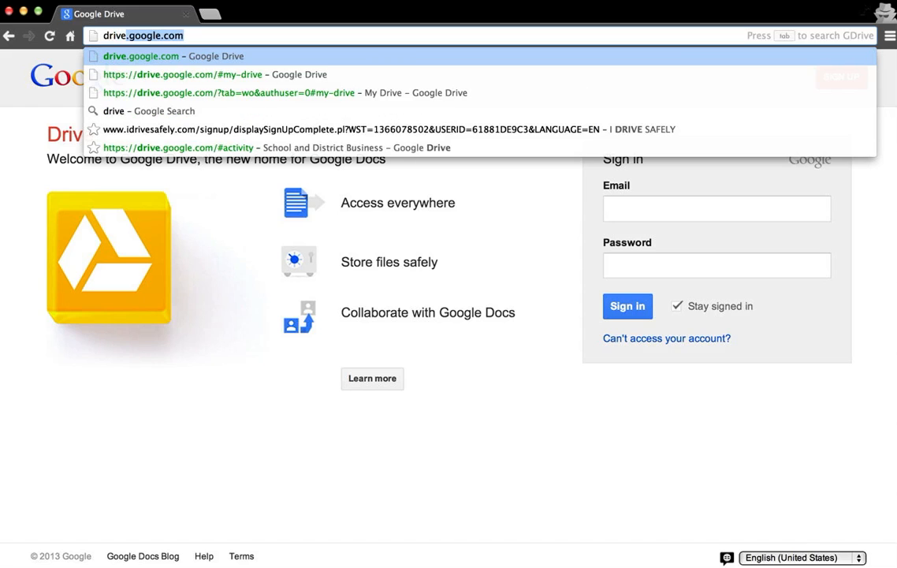
# Step: Load drive.google.com and switch to the signed-in Chrome window showing My Drive
pyautogui.press('Return')
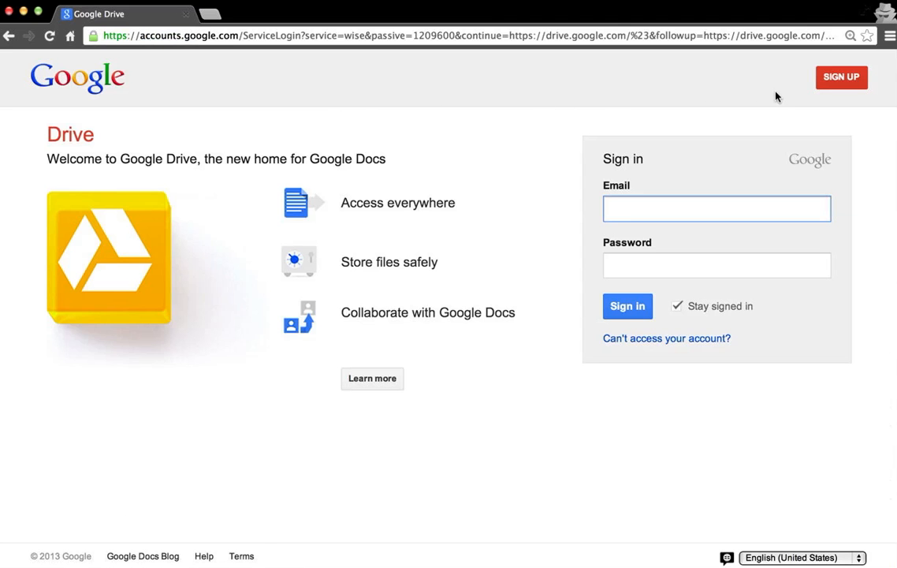
pyautogui.click(838, 83)
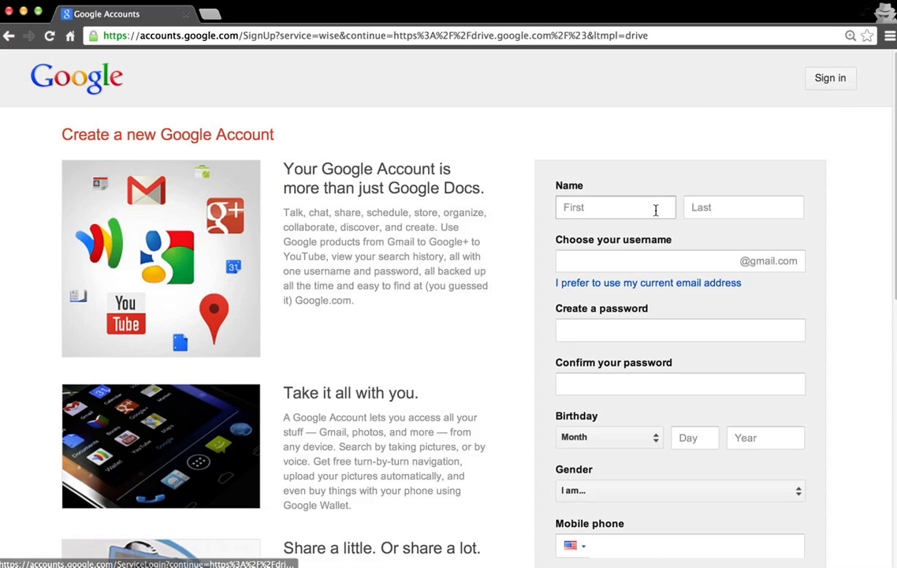
pyautogui.click(10, 35)
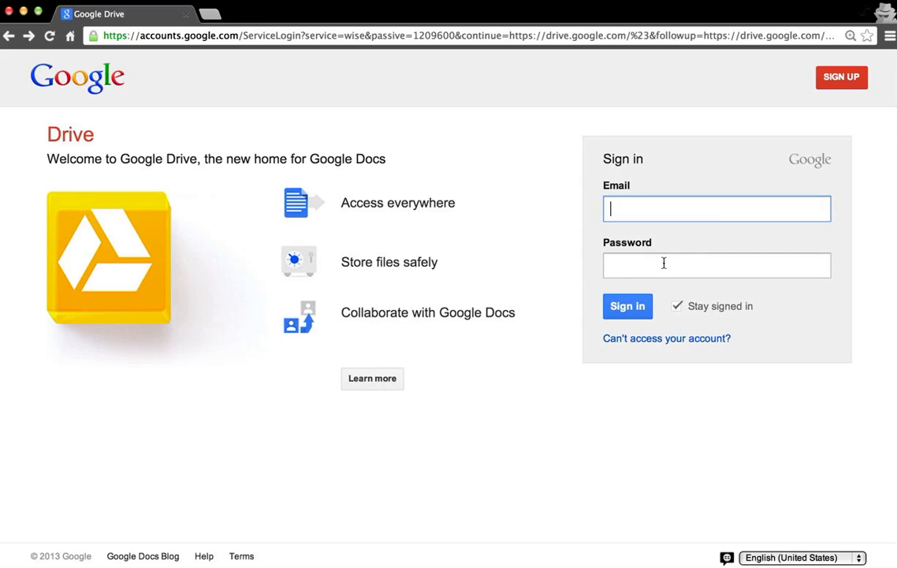
pyautogui.press('super+Tab')
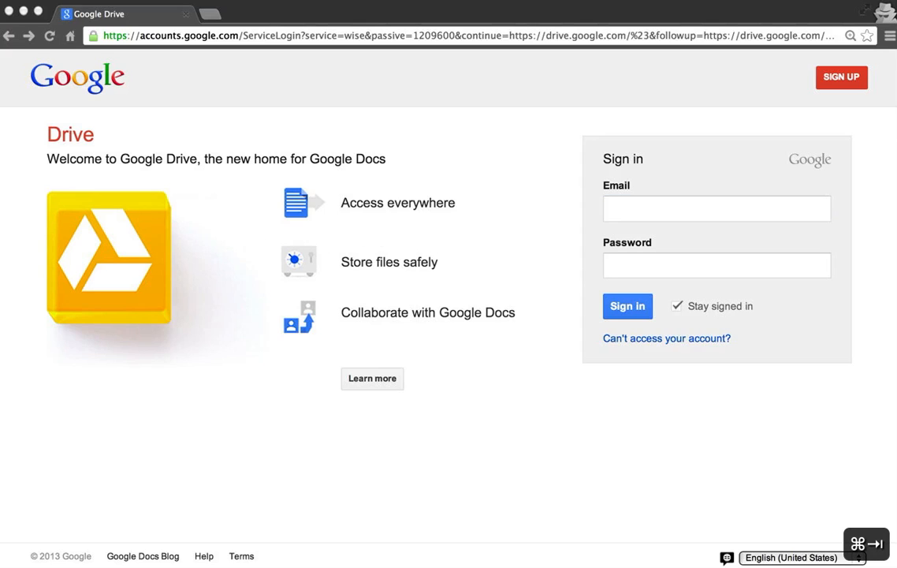
pyautogui.click(520, 513)
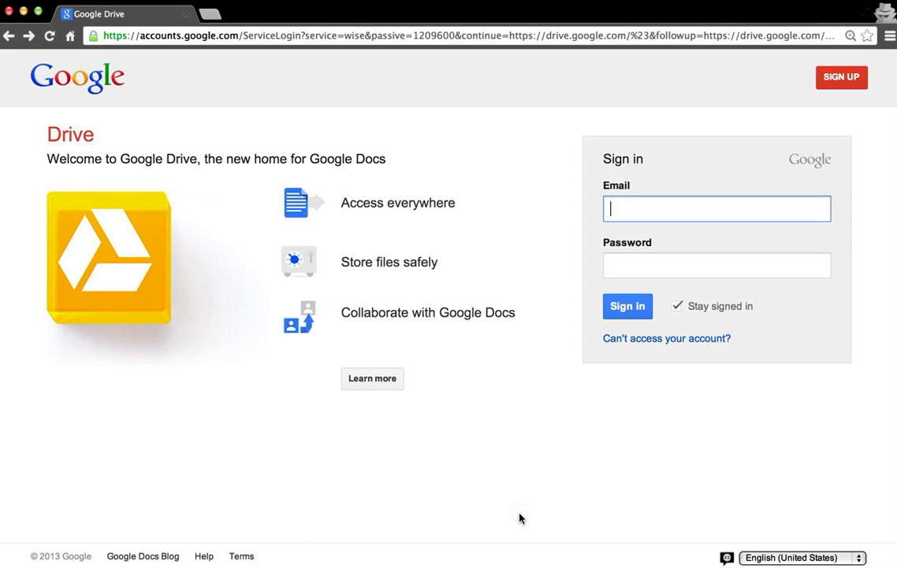
pyautogui.press('super+grave')
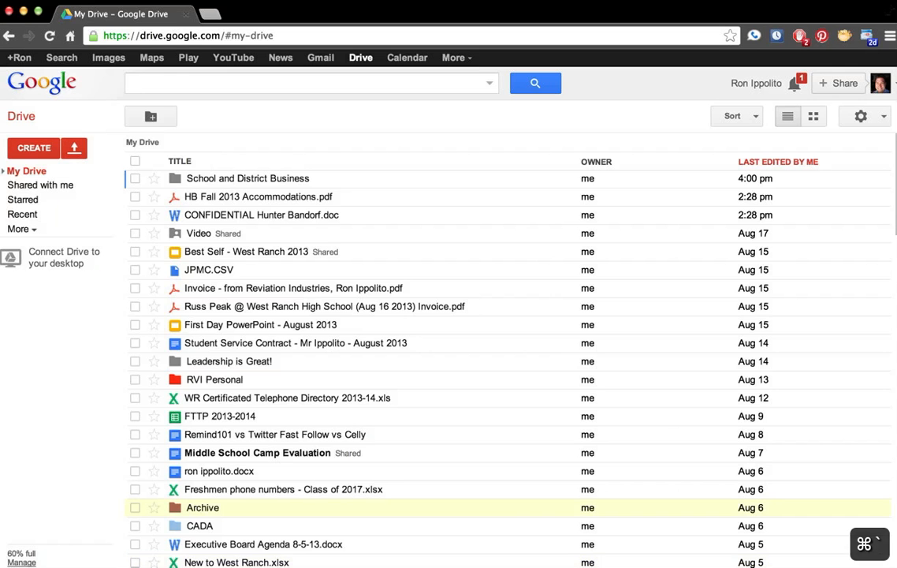
# Step: Create a blank Spreadsheet from Drive's CREATE menu
pyautogui.click(33, 150)
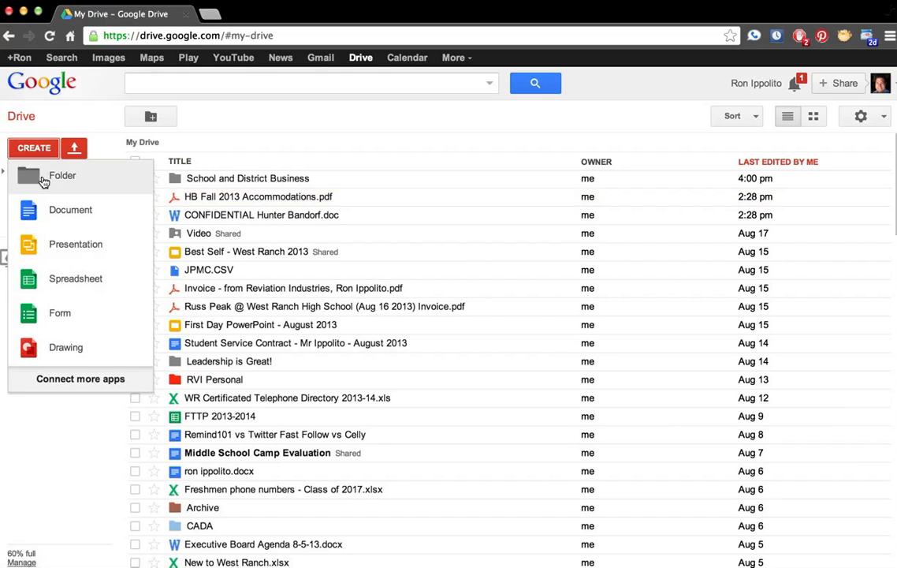
pyautogui.click(63, 279)
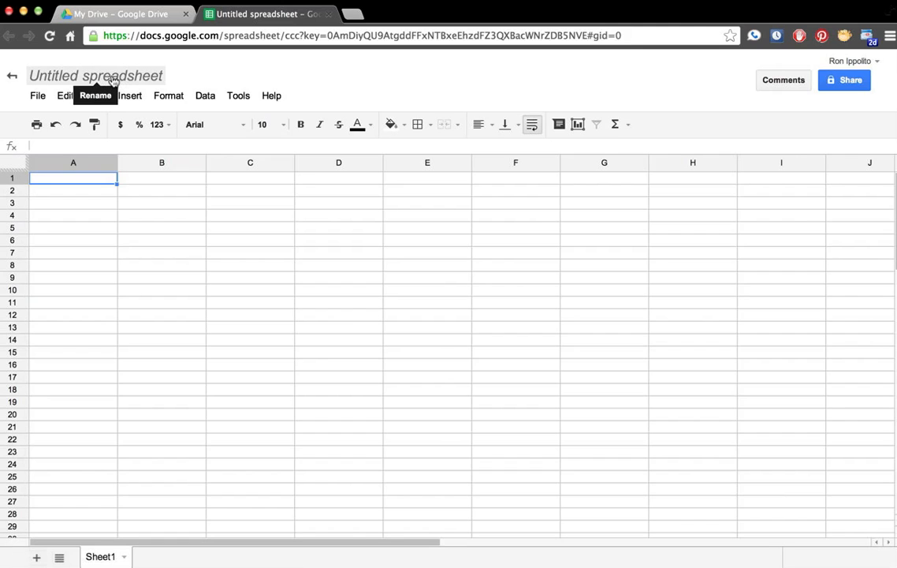
# Step: Rename the spreadsheet to 'PER3 Million' followed by the owner's full name
pyautogui.click(105, 79)
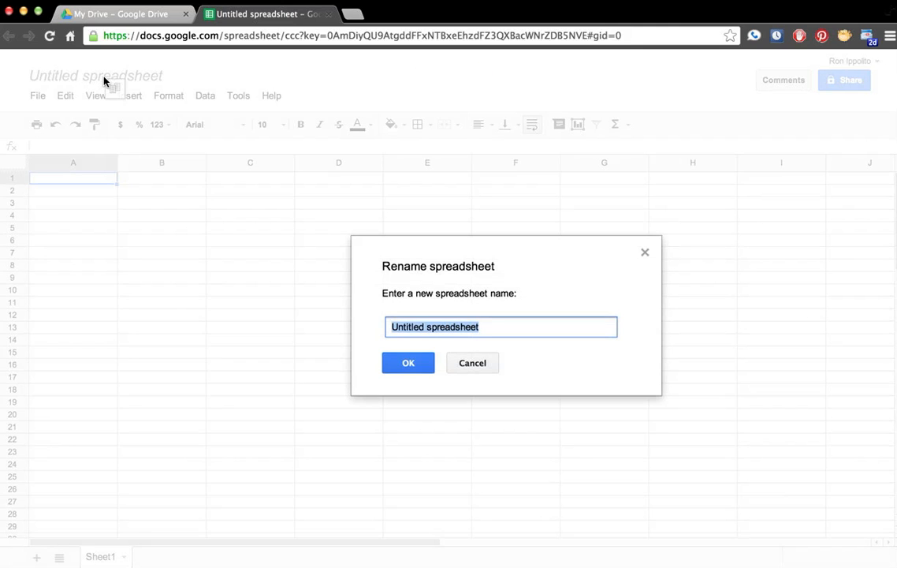
pyautogui.write('PER3 Million John')
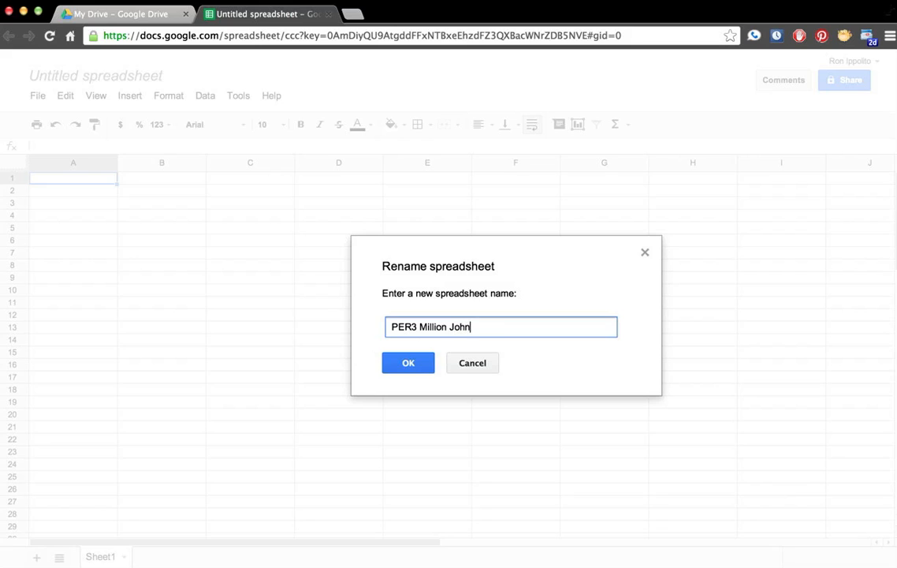
pyautogui.write('Smith')
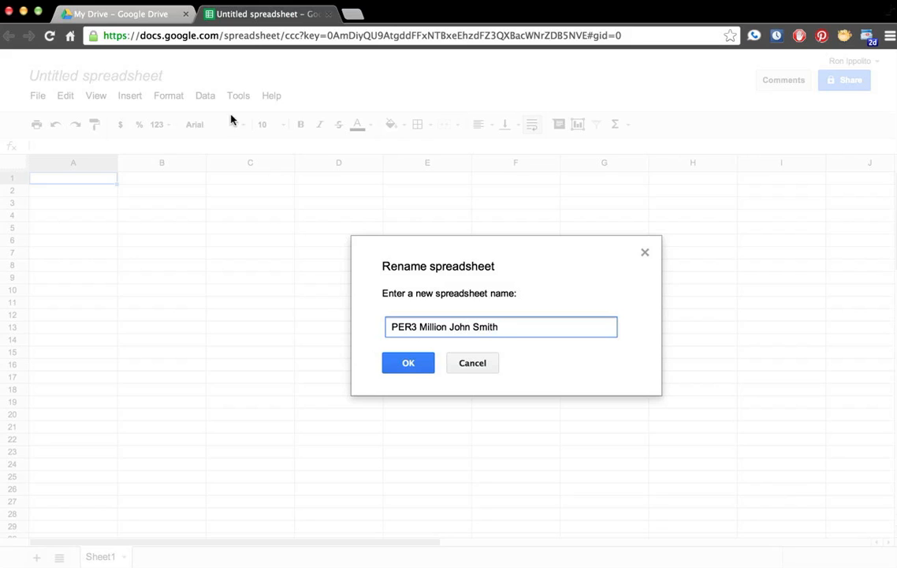
pyautogui.click(403, 363)
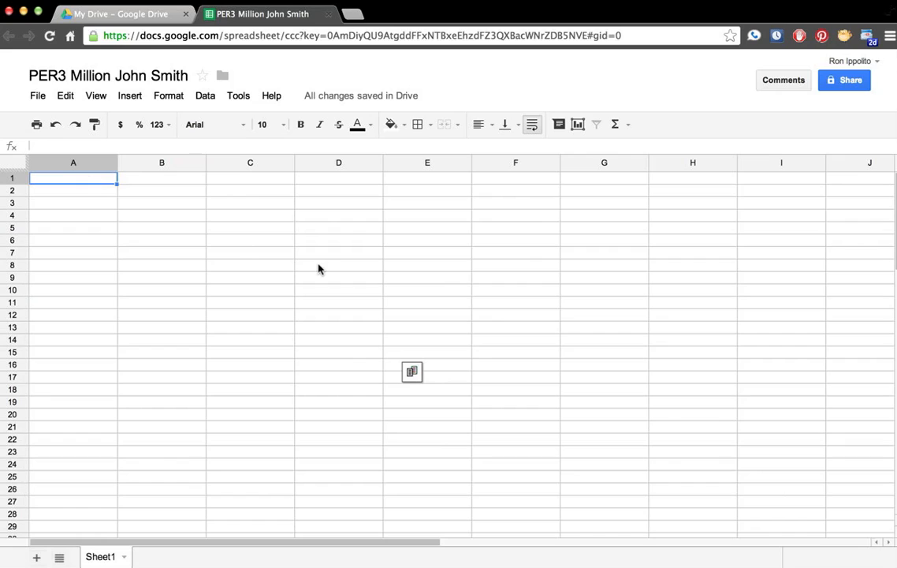
# Step: Enter the headers Item in A1 and Quantity in B1
pyautogui.write('Item')
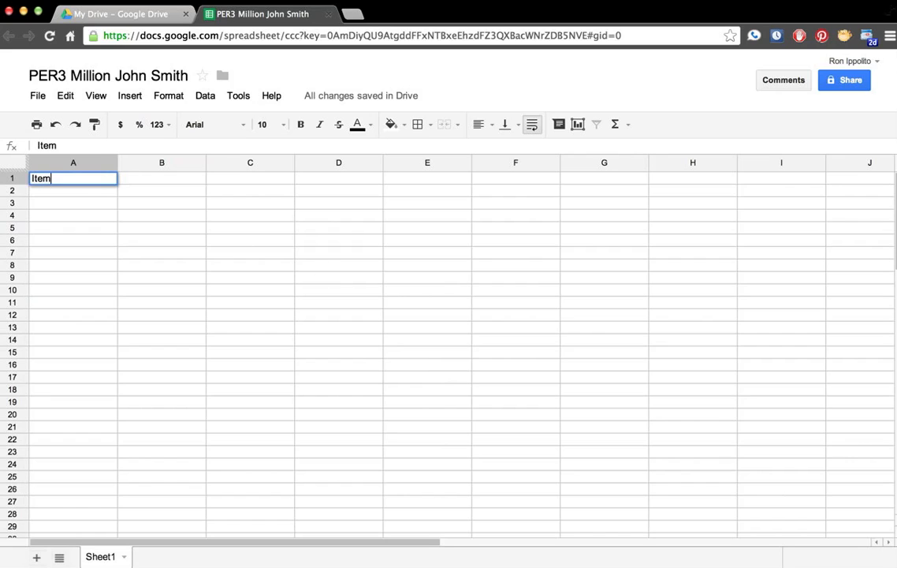
pyautogui.press('Tab')
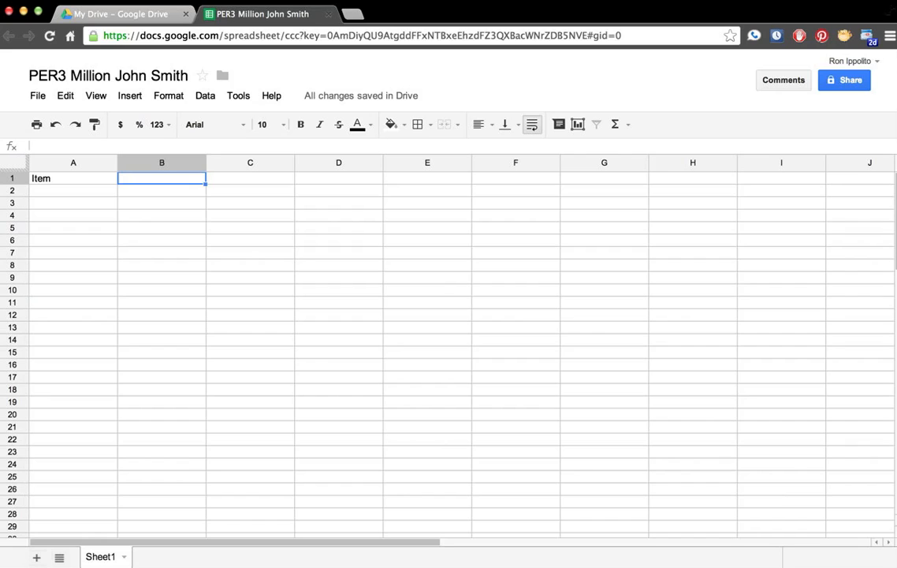
pyautogui.write('Cost')
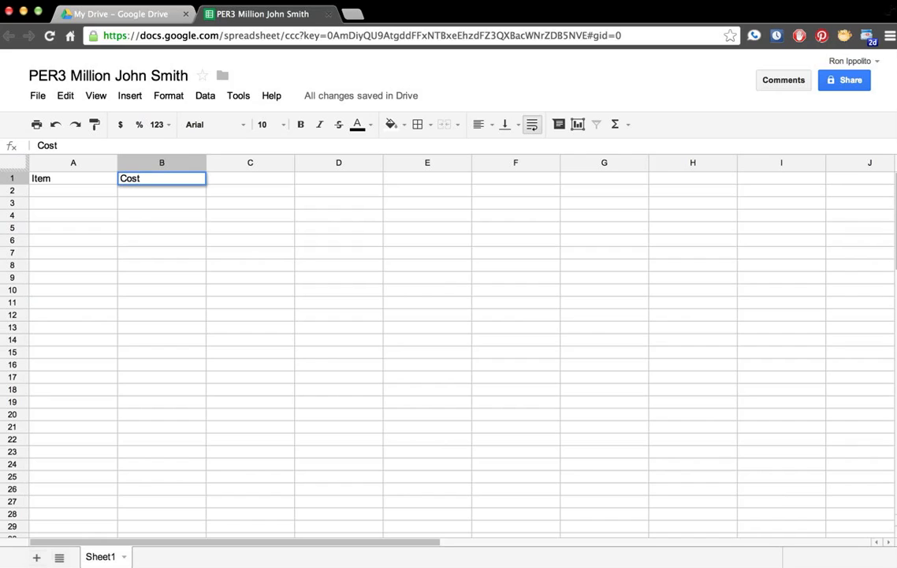
pyautogui.press('Tab')
pyautogui.press('Left')
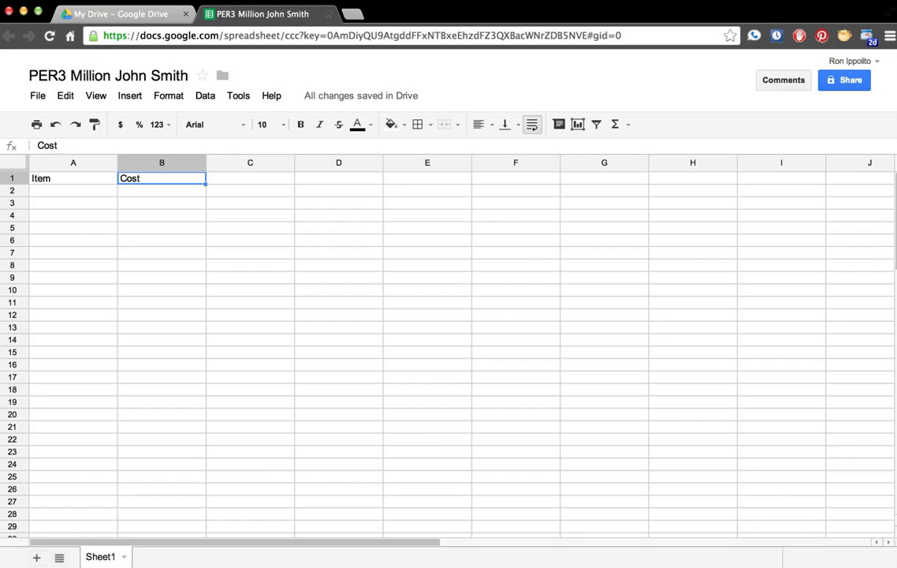
pyautogui.write('Uni')
pyautogui.press('BackSpace')
pyautogui.press('BackSpace')
pyautogui.press('BackSpace')
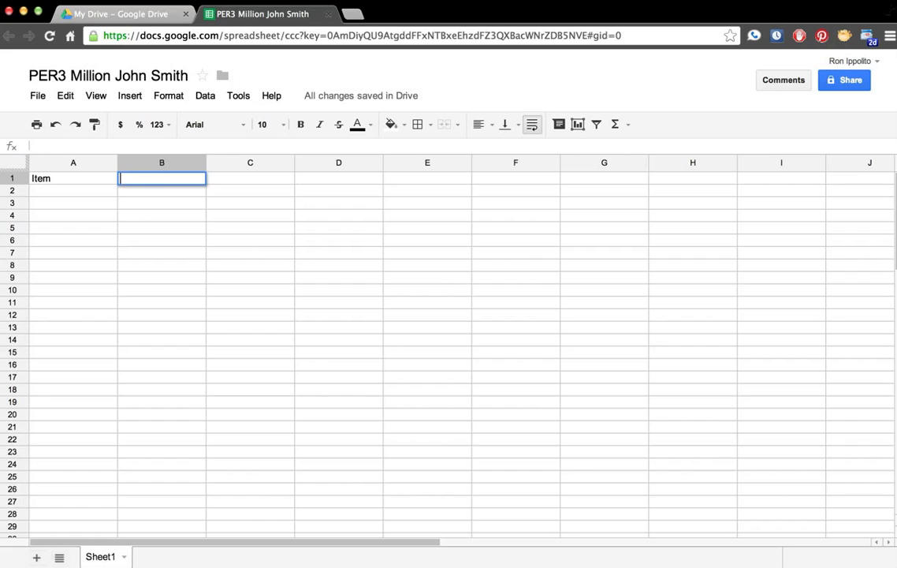
pyautogui.write('Number of un')
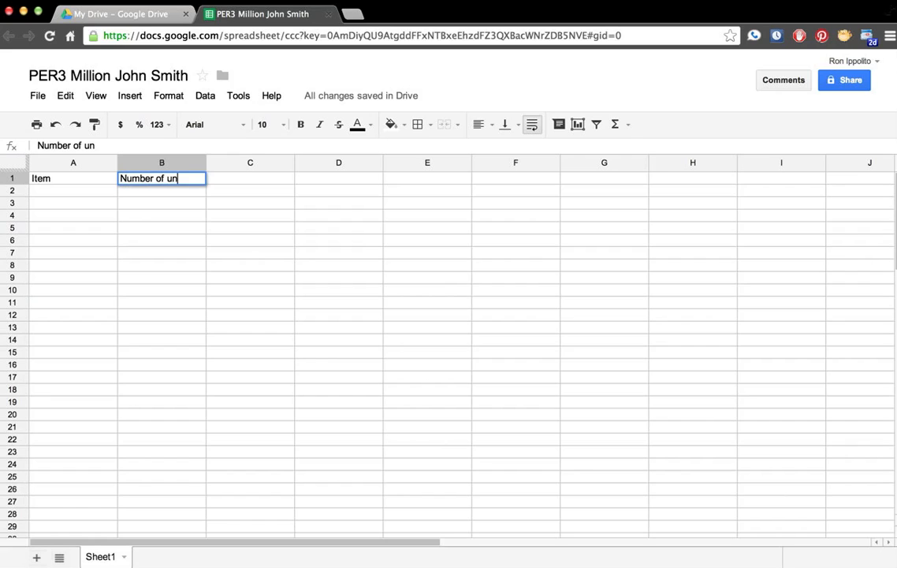
pyautogui.press('BackSpace')
pyautogui.press('BackSpace')
pyautogui.press('BackSpace')
pyautogui.press('BackSpace')
pyautogui.press('BackSpace')
pyautogui.press('BackSpace')
pyautogui.press('BackSpace')
pyautogui.press('BackSpace')
pyautogui.press('BackSpace')
pyautogui.press('BackSpace')
pyautogui.press('BackSpace')
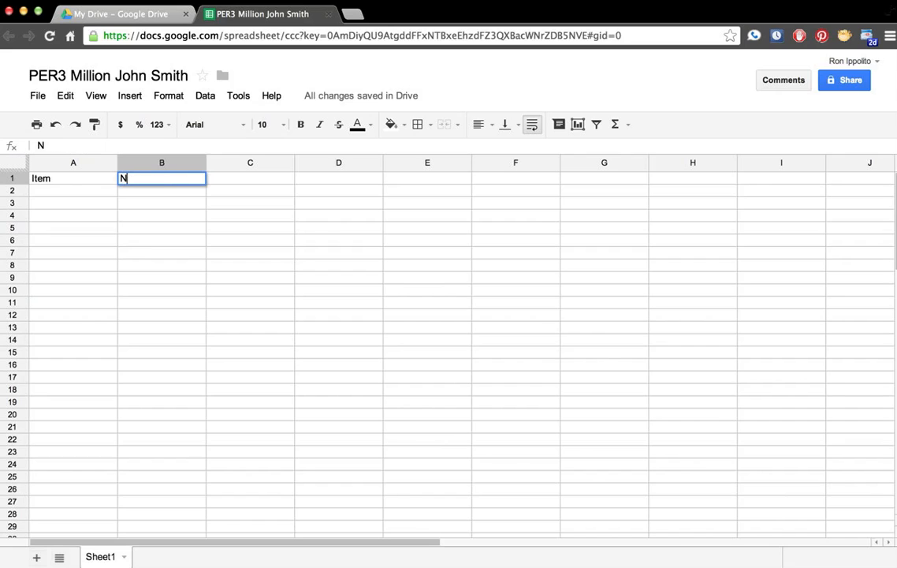
pyautogui.write('Quantity')
pyautogui.press('Tab')
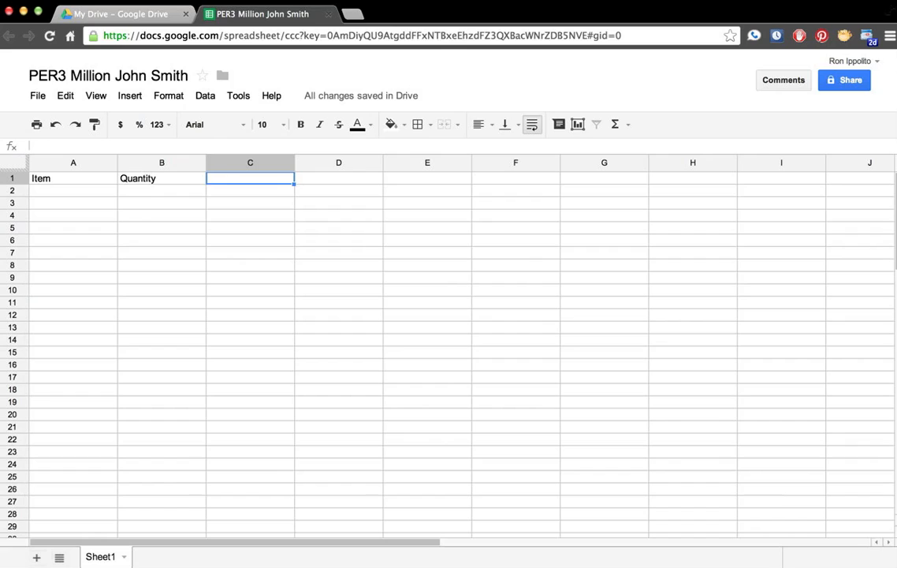
# Step: Add the headers Unit cost, Total cost and Where in C1 through E1
pyautogui.write('Unit cost')
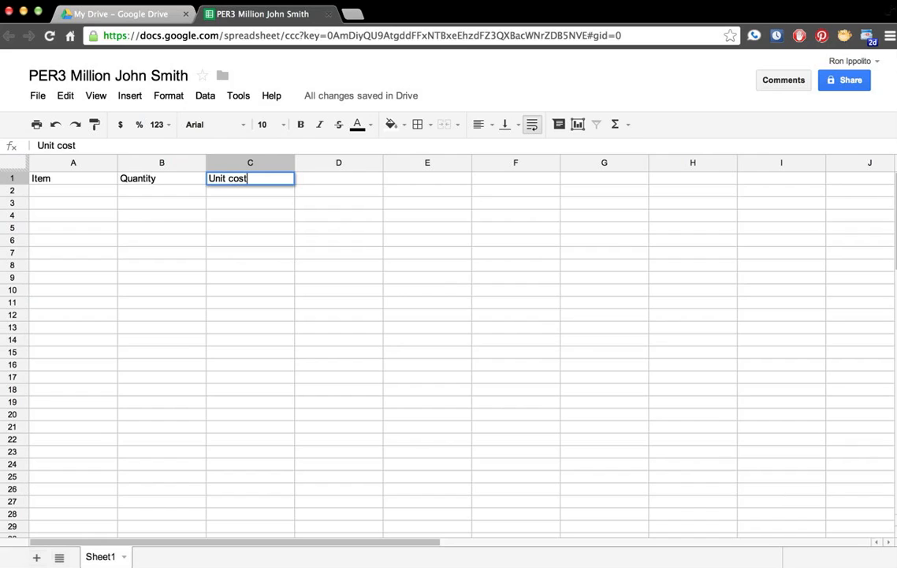
pyautogui.press('Tab')
pyautogui.write('Total cost')
pyautogui.press('Tab')
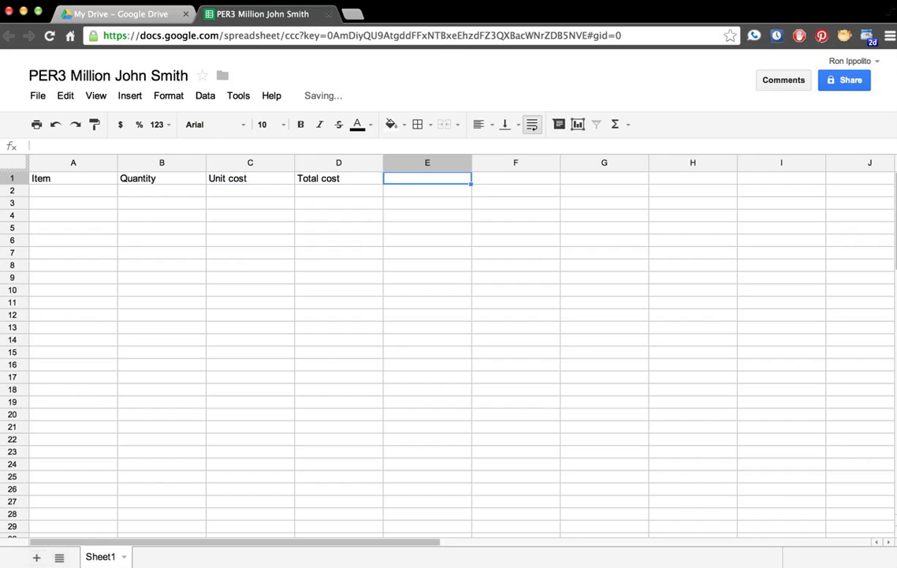
pyautogui.write('Where?')
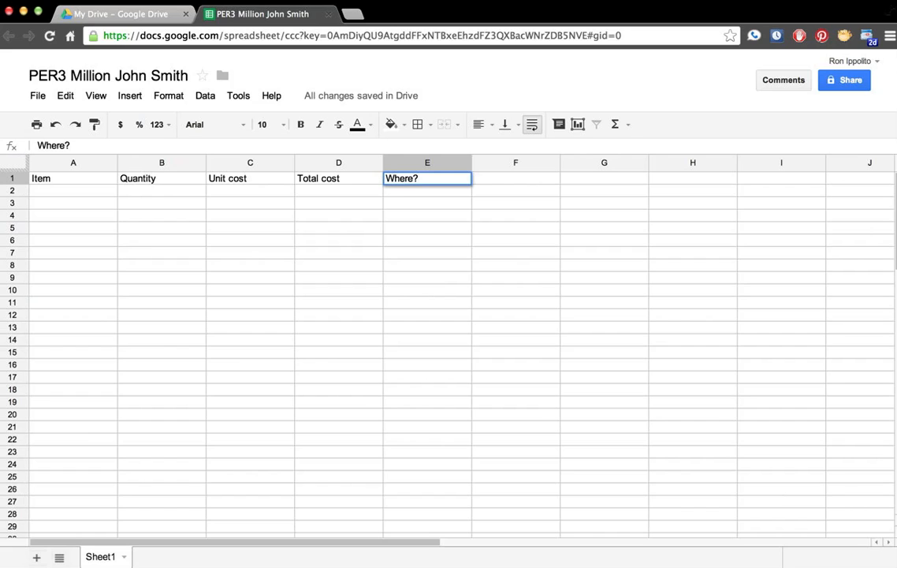
pyautogui.press('Return')
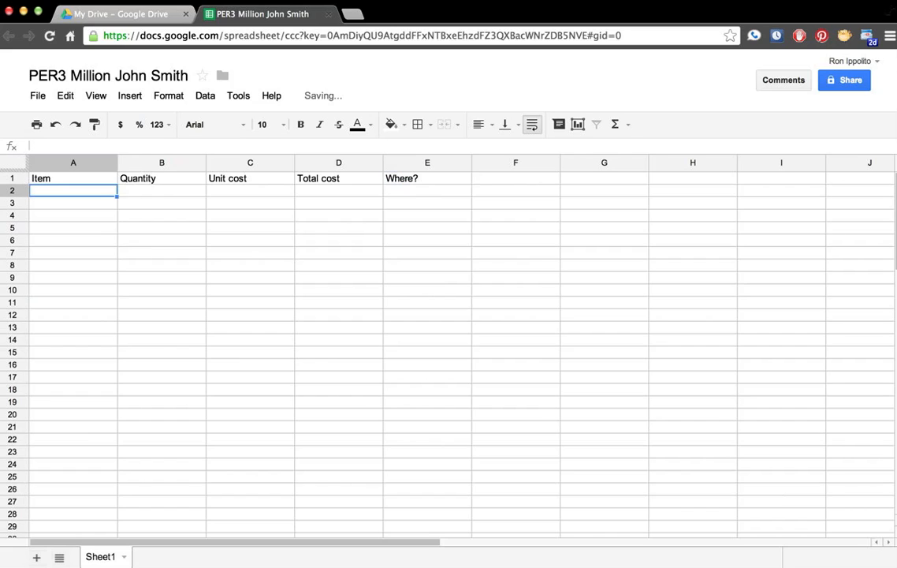
# Step: Set the whole sheet's font size to 12 and widen column E
pyautogui.click(7, 163)
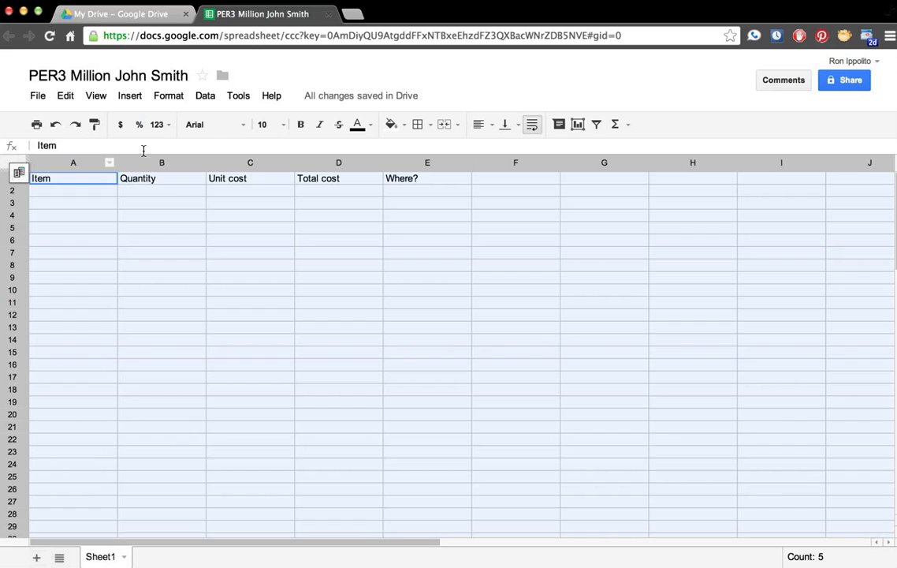
pyautogui.click(283, 125)
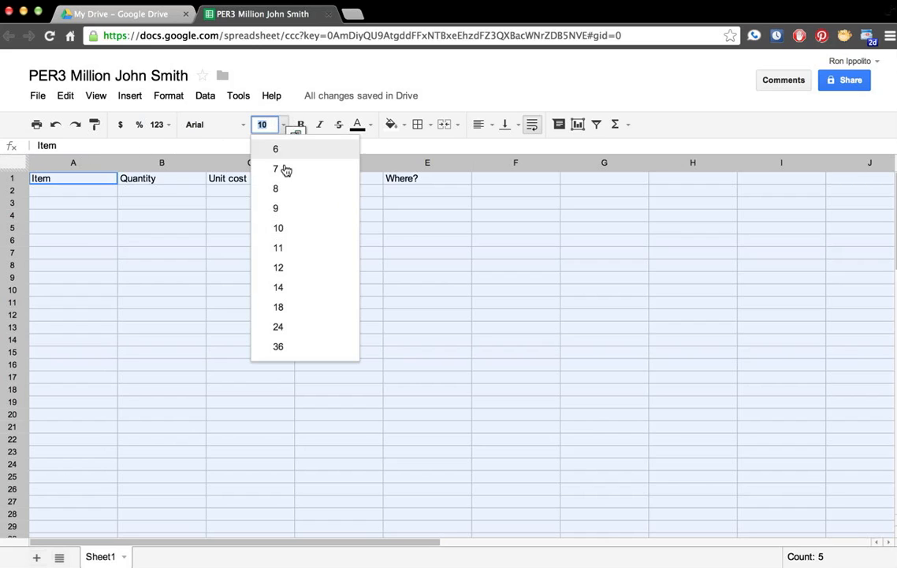
pyautogui.click(278, 266)
pyautogui.click(179, 193)
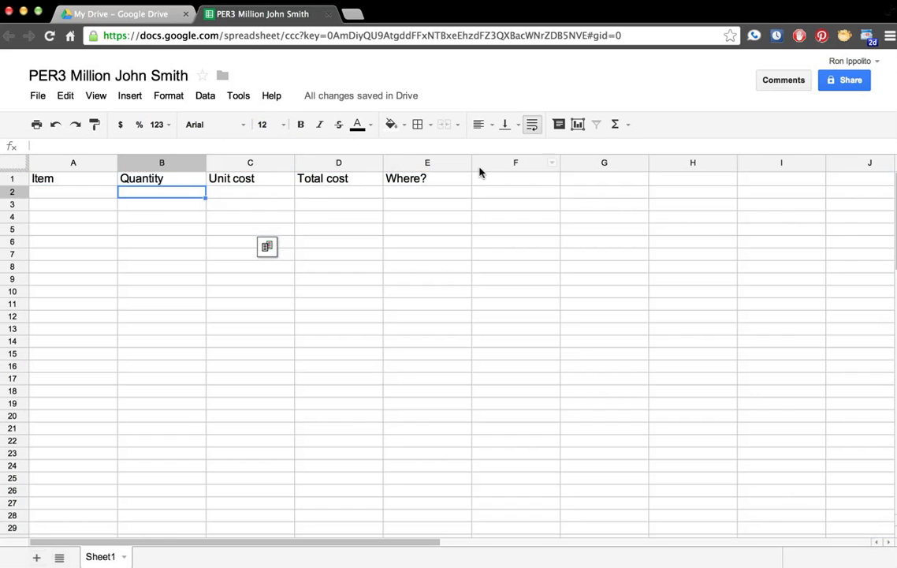
pyautogui.moveTo(472, 163); pyautogui.dragTo(865, 170)
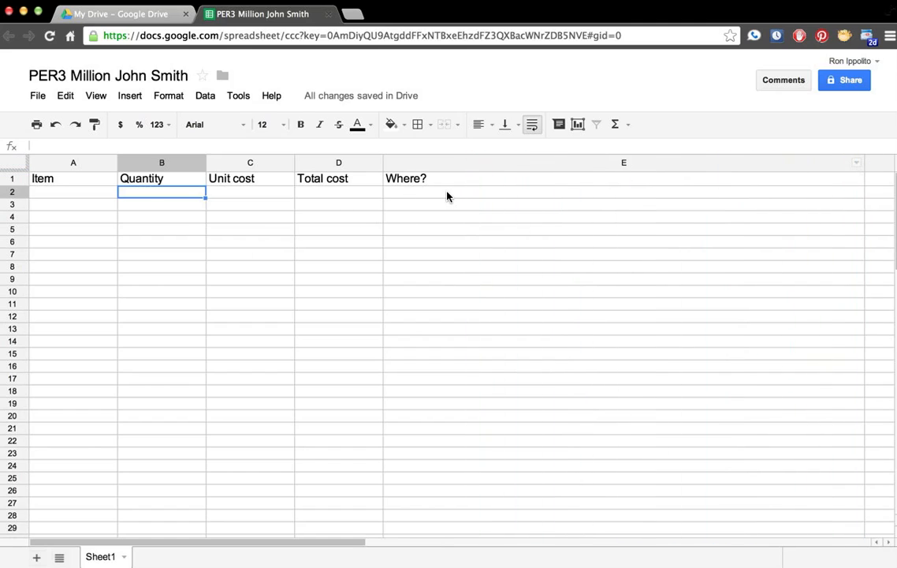
# Step: Enter iPod Touch with quantity 1 in row 2
pyautogui.click(96, 197)
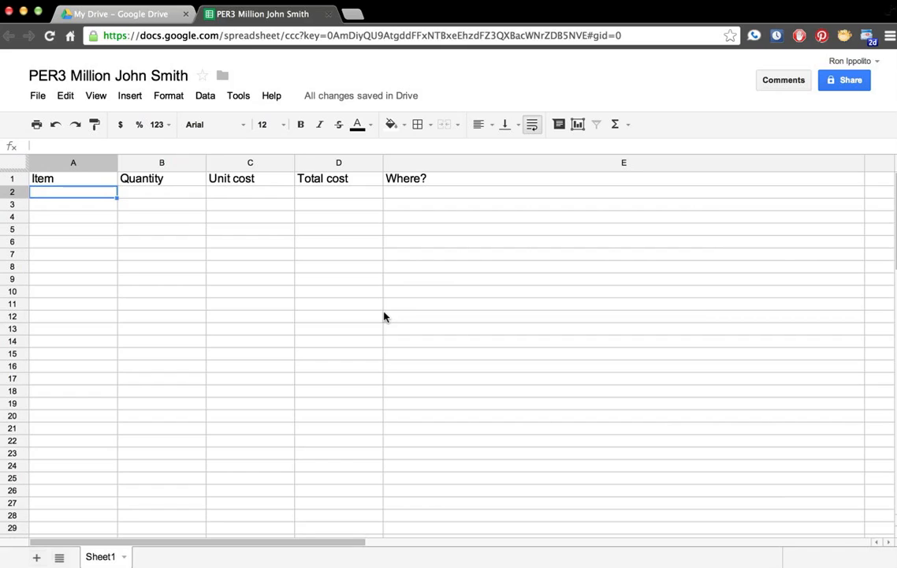
pyautogui.write('iPod Touch')
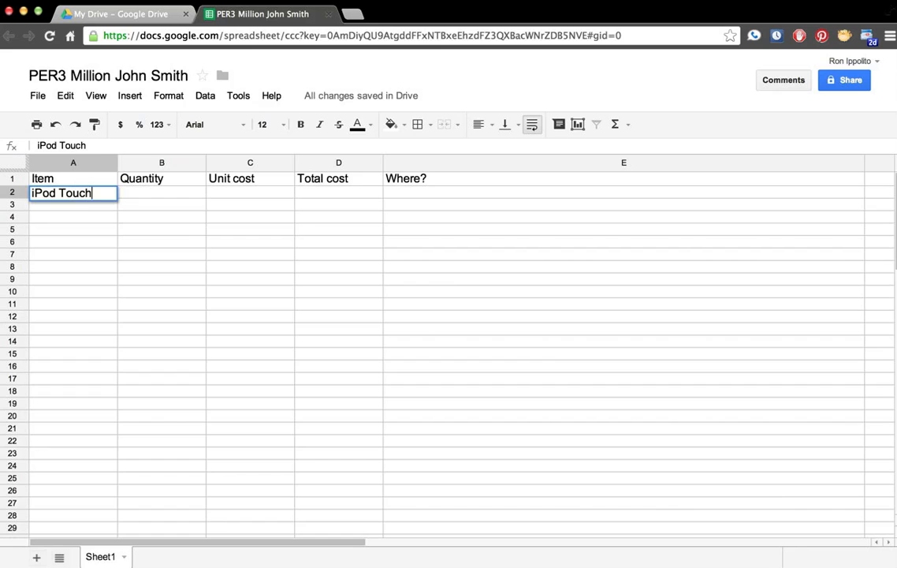
pyautogui.press('Tab')
pyautogui.write('1')
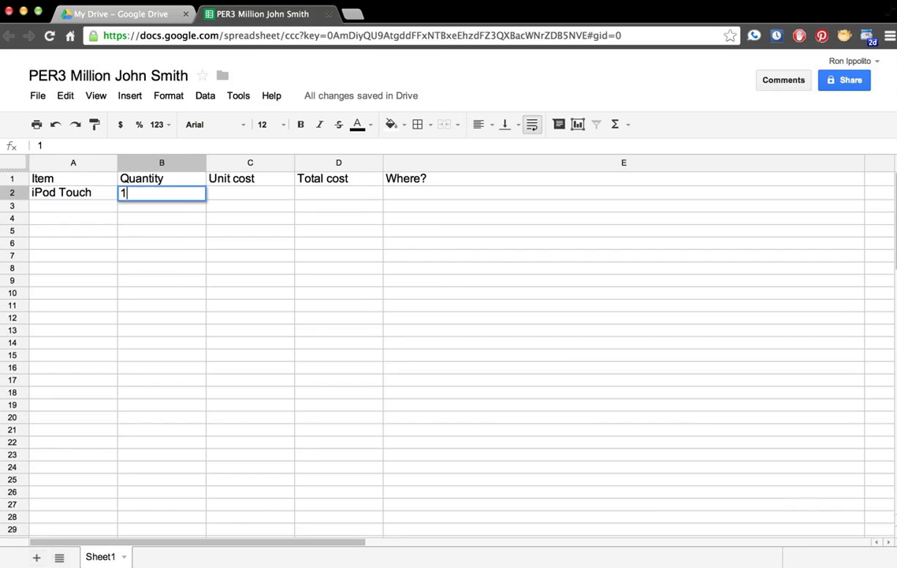
pyautogui.press('Tab')
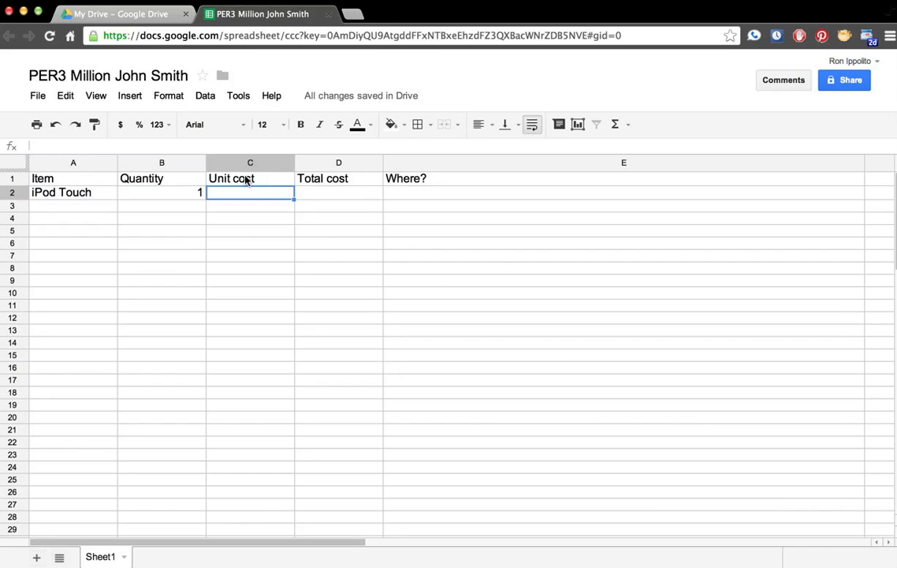
# Step: Search Google Shopping for 'ipod touch' and open the top iPod touch 64 GB result
pyautogui.click(353, 12)
pyautogui.write('ipod c')
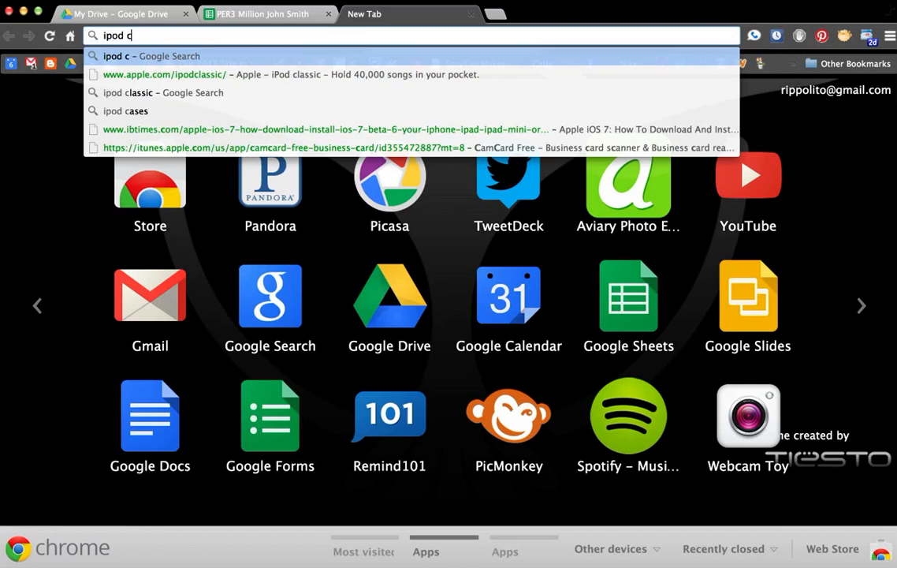
pyautogui.press('BackSpace')
pyautogui.write('touch')
pyautogui.press('Return')
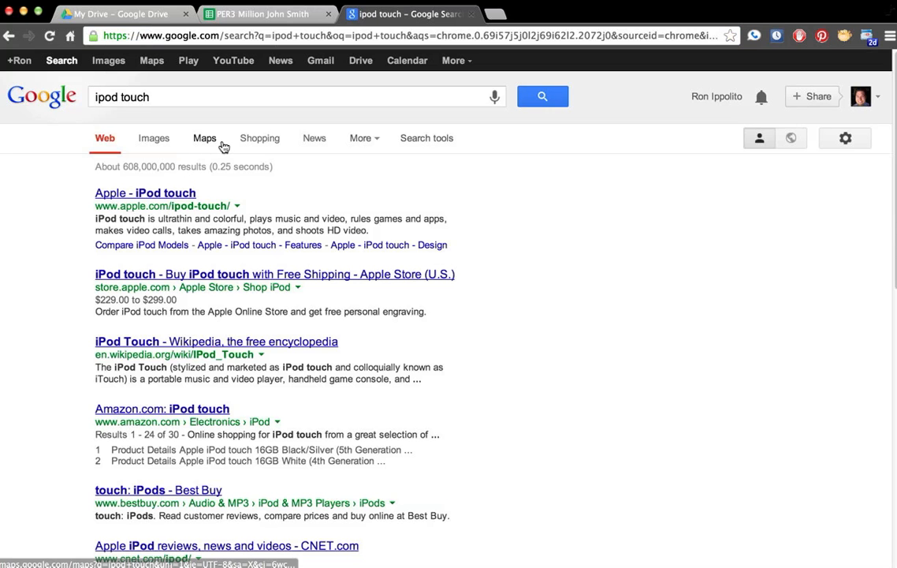
pyautogui.click(256, 141)
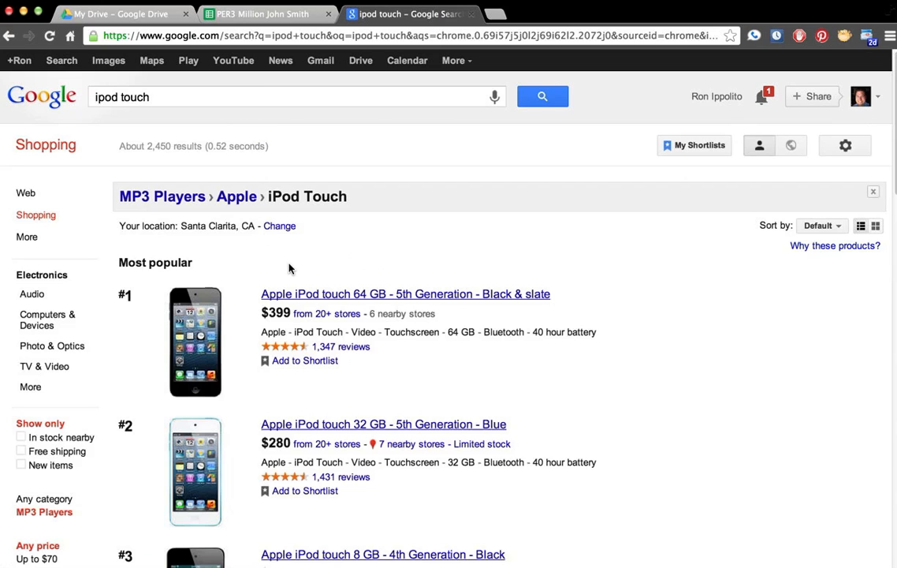
pyautogui.click(299, 296)
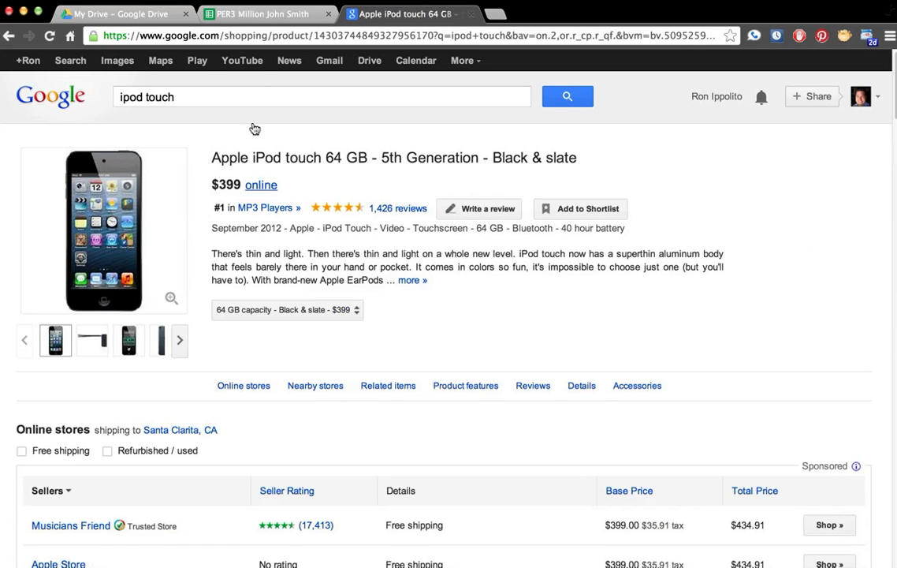
# Step: Copy the product page's web address and return to the spreadsheet tab
pyautogui.click(273, 36)
pyautogui.press('super+c')
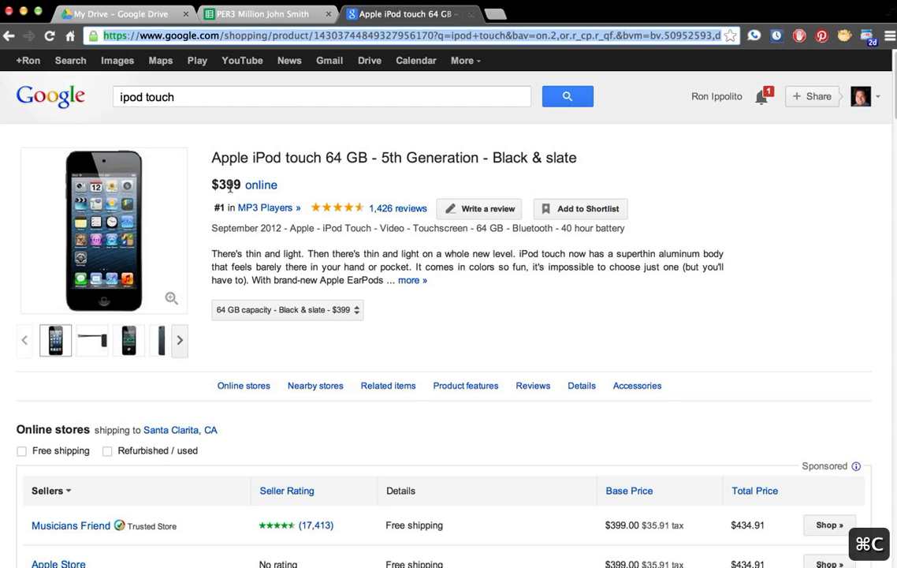
pyautogui.click(264, 13)
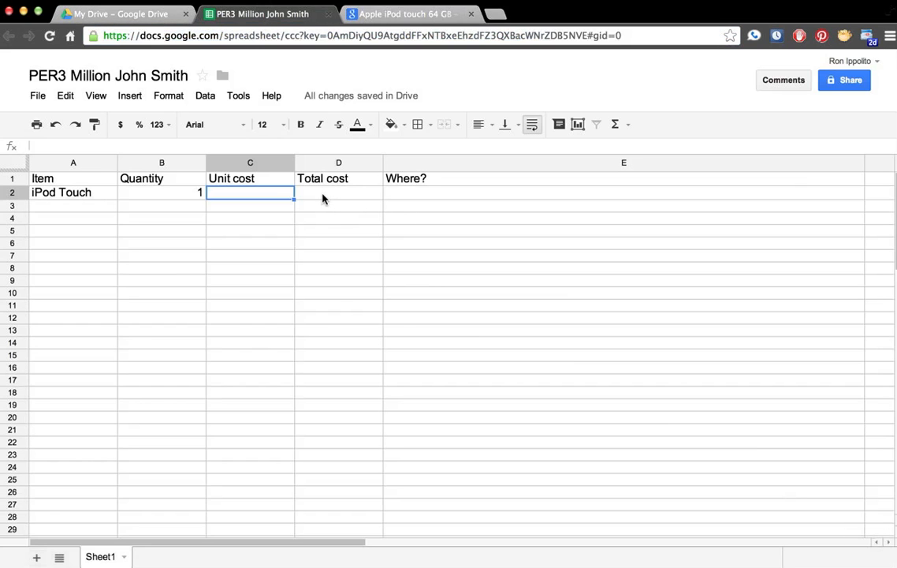
# Step: Enter $399 as unit and total cost and paste the iPod shopping link into E2
pyautogui.write('$399')
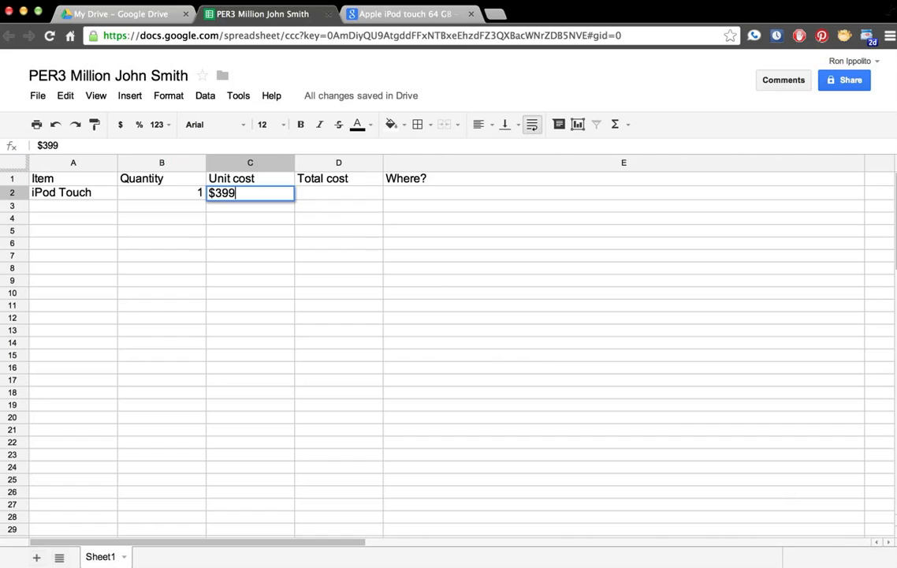
pyautogui.press('Tab')
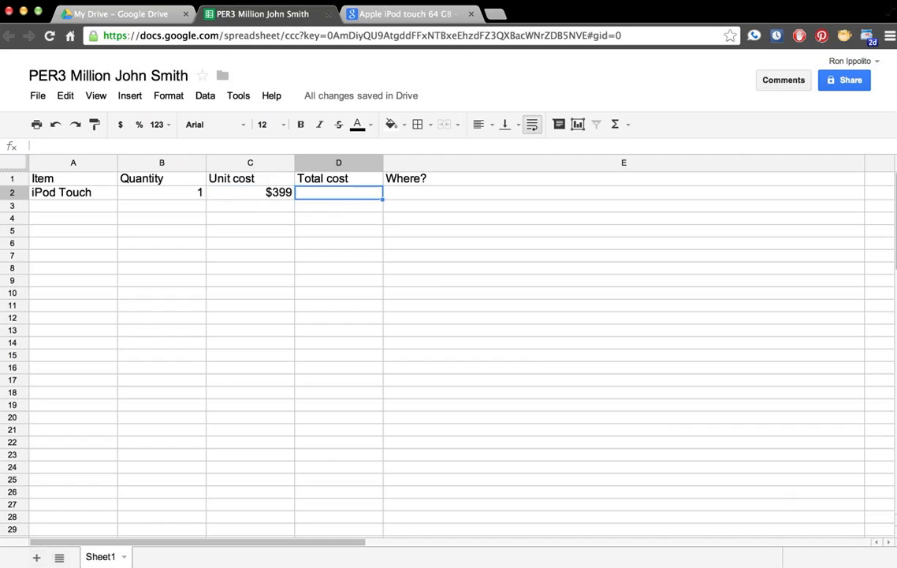
pyautogui.write('$399')
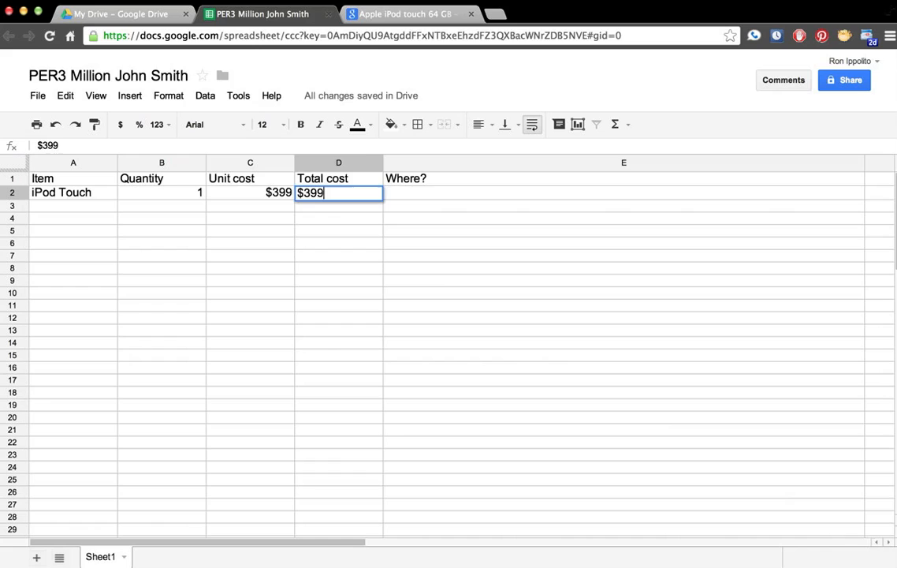
pyautogui.press('Tab')
pyautogui.press('super+v')
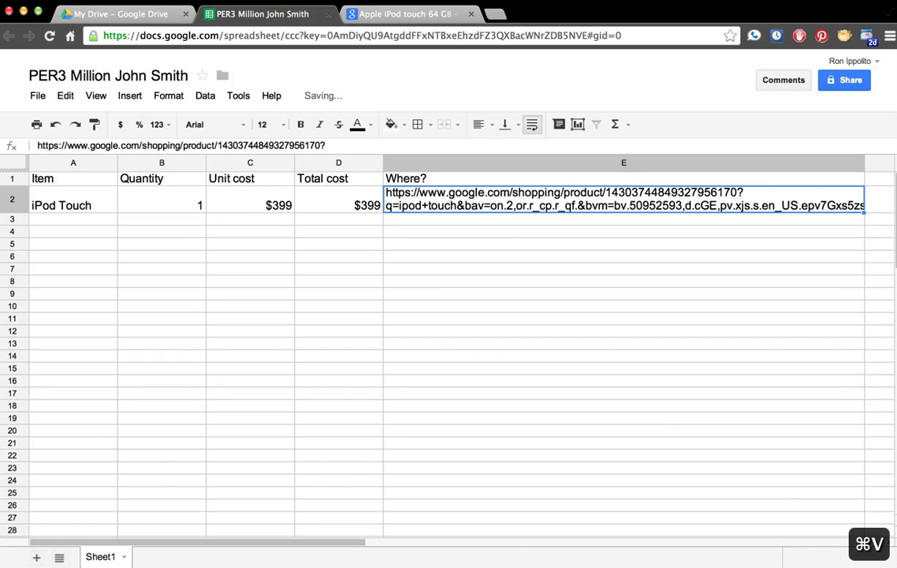
# Step: Make the header row bold
pyautogui.click(94, 220)
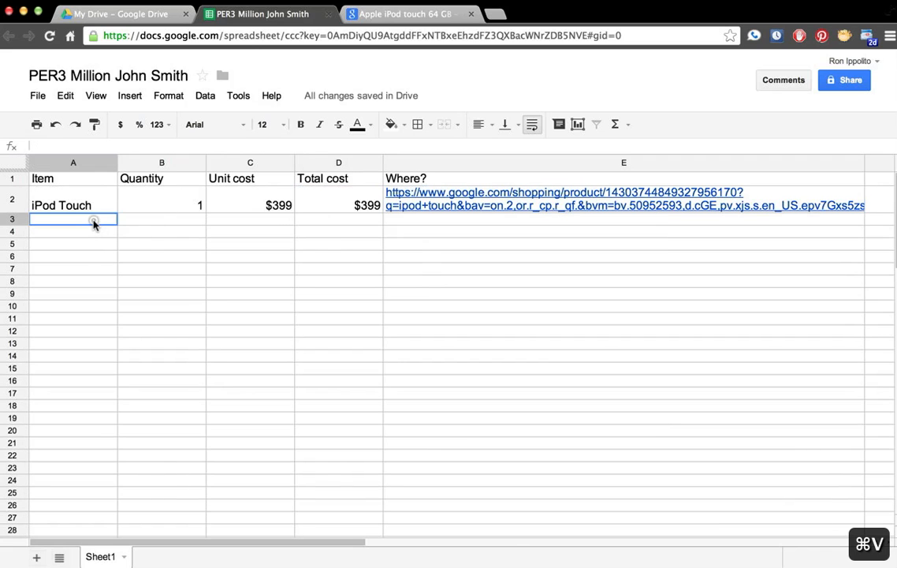
pyautogui.click(13, 179)
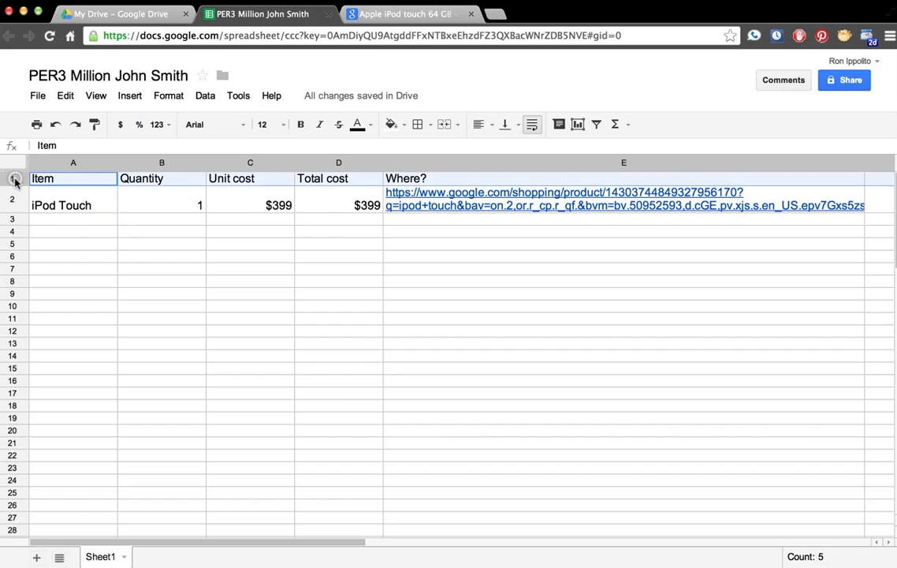
pyautogui.press('super+b')
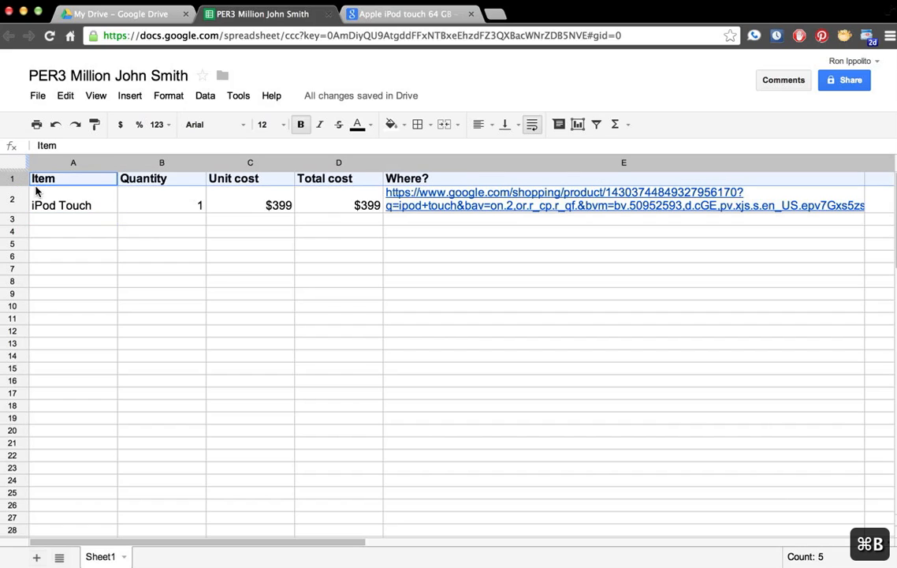
pyautogui.click(102, 220)
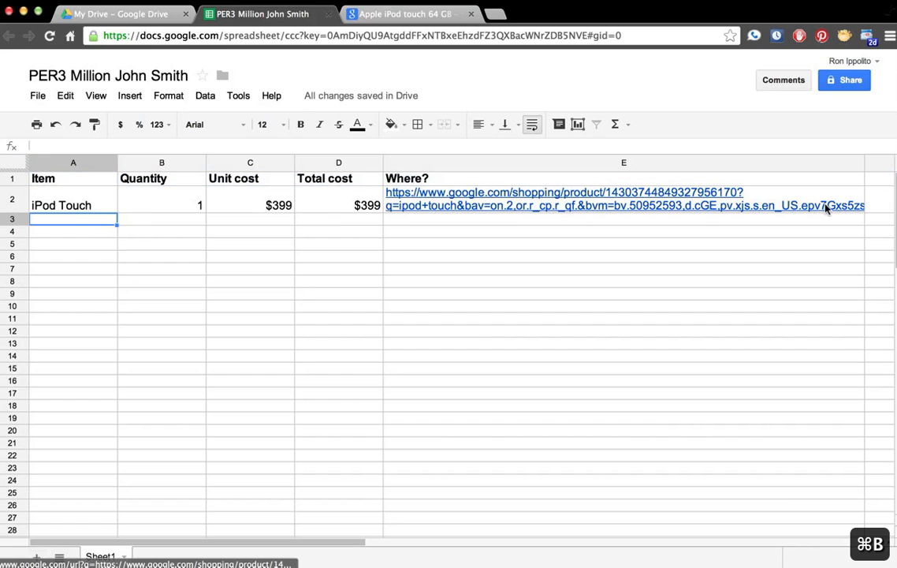
# Step: Widen the Where? column and set its text to font size 7
pyautogui.moveTo(865, 162); pyautogui.dragTo(895, 163)
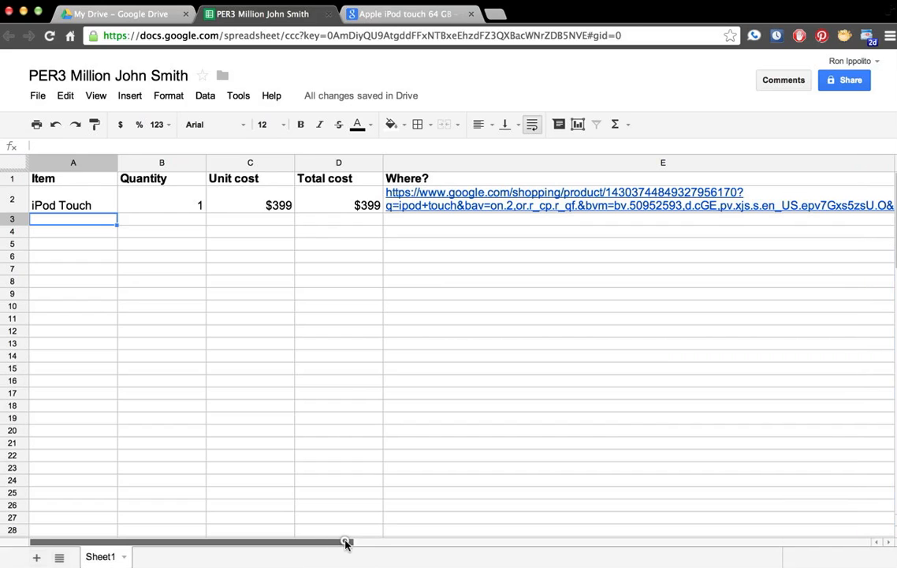
pyautogui.moveTo(346, 544); pyautogui.dragTo(588, 543)
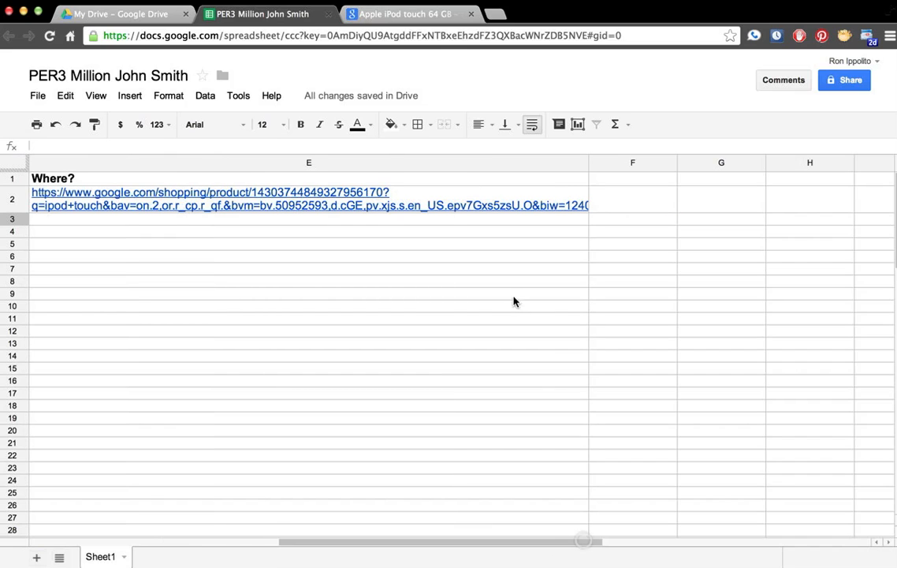
pyautogui.moveTo(589, 163); pyautogui.dragTo(887, 162)
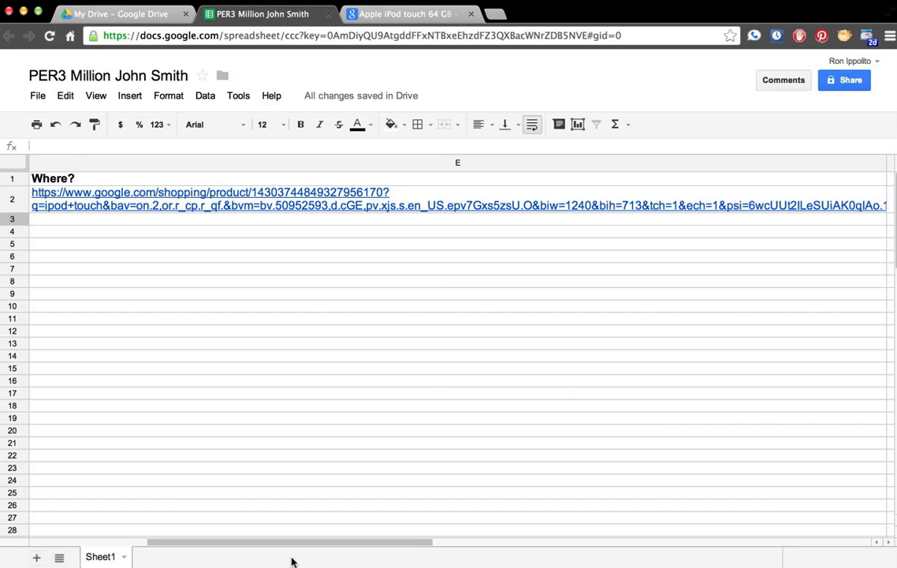
pyautogui.moveTo(285, 543); pyautogui.dragTo(16, 538)
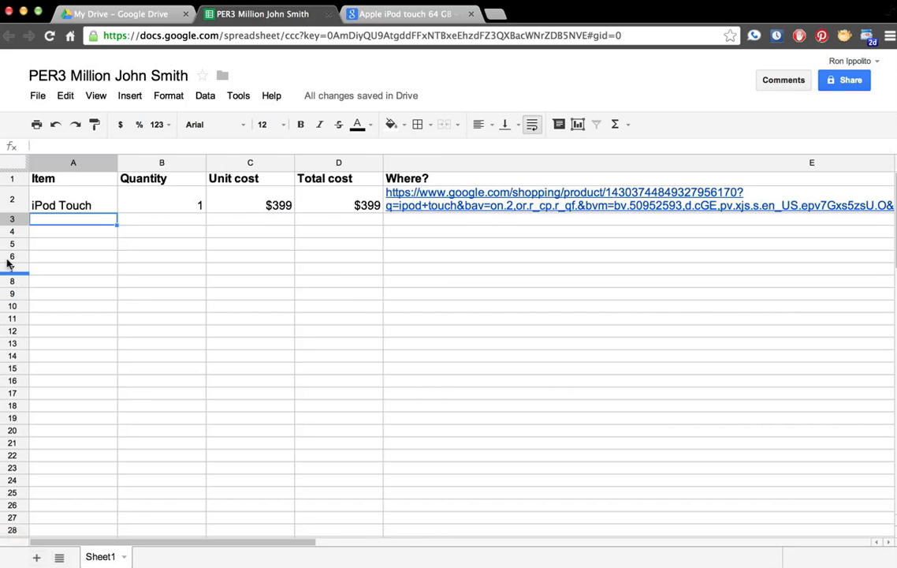
pyautogui.click(409, 163)
pyautogui.click(278, 124)
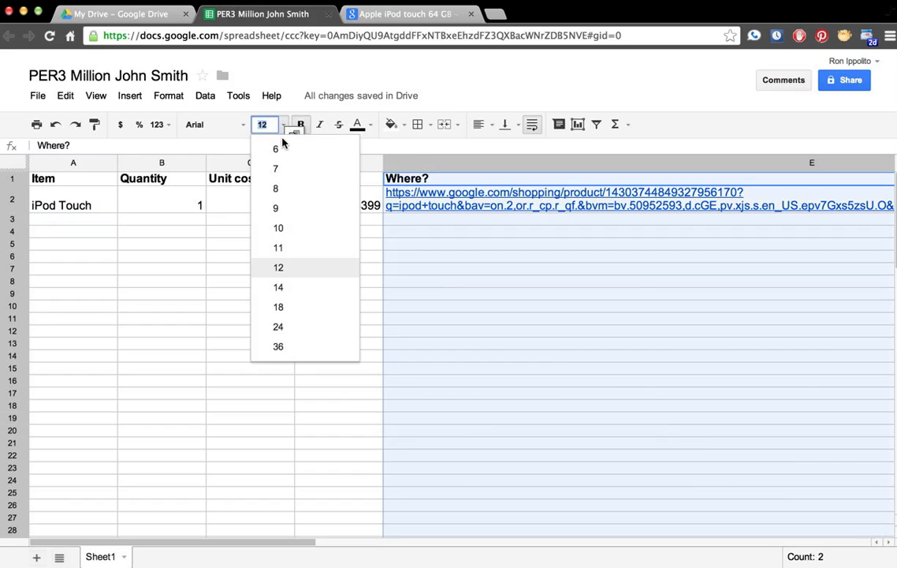
pyautogui.click(282, 169)
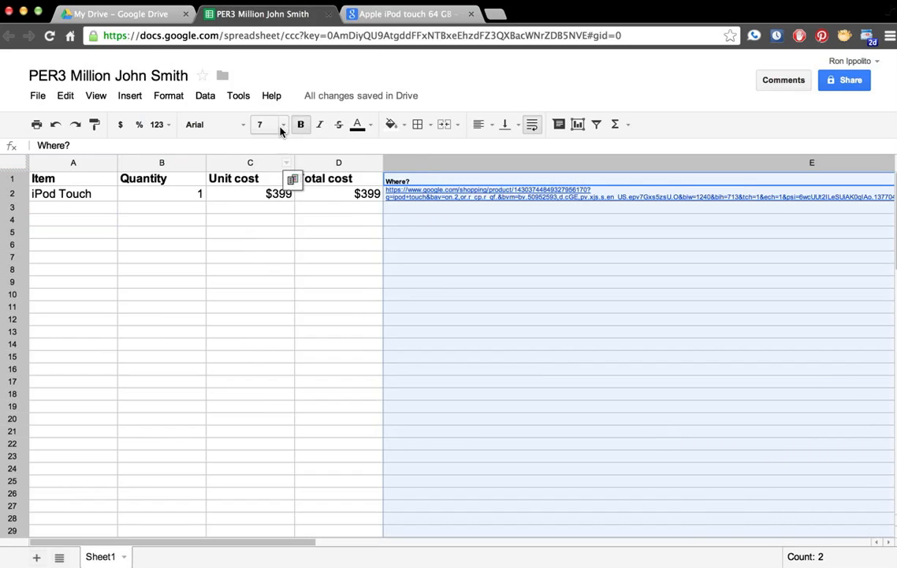
pyautogui.click(101, 207)
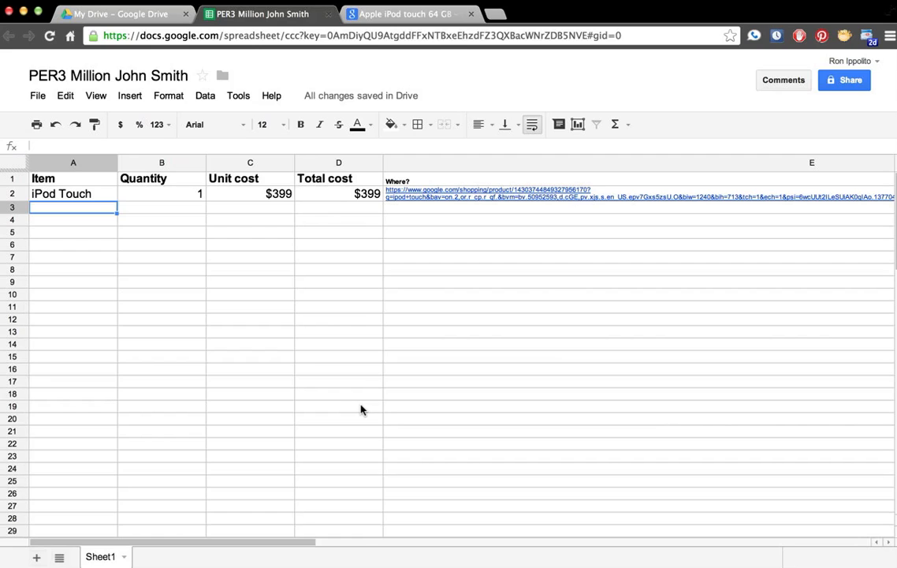
# Step: Enter 'Beach house in Malibu' as the item in A3
pyautogui.write('Beach')
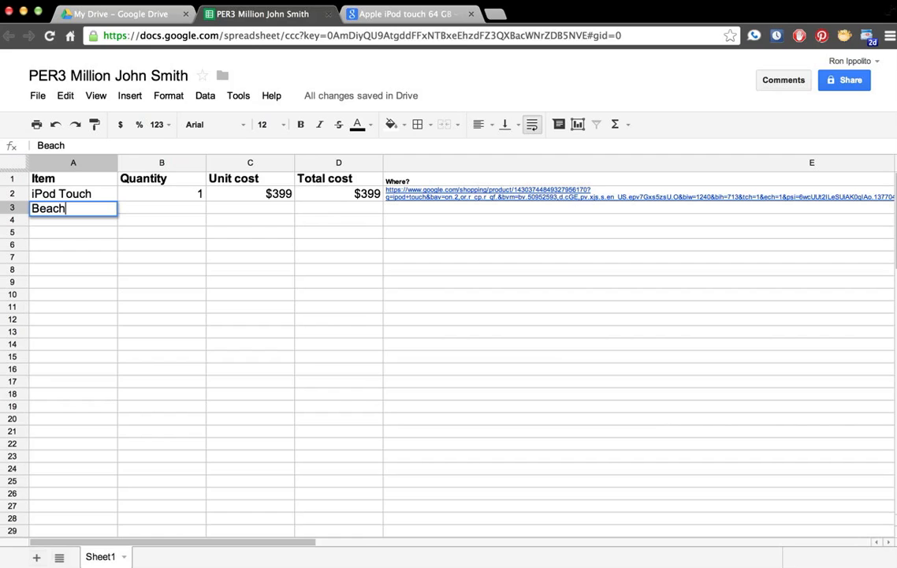
pyautogui.write(' house in Mal')
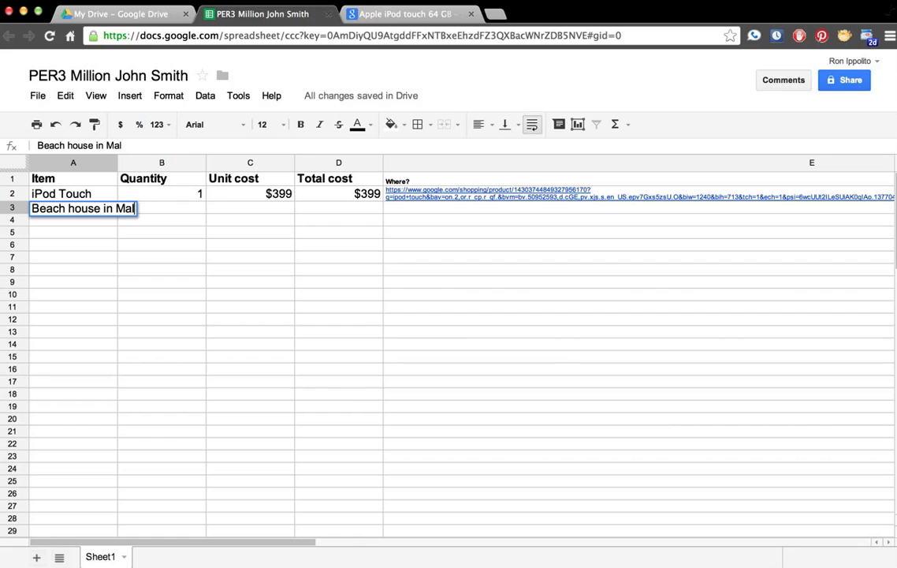
pyautogui.write('ibu')
pyautogui.press('Return')
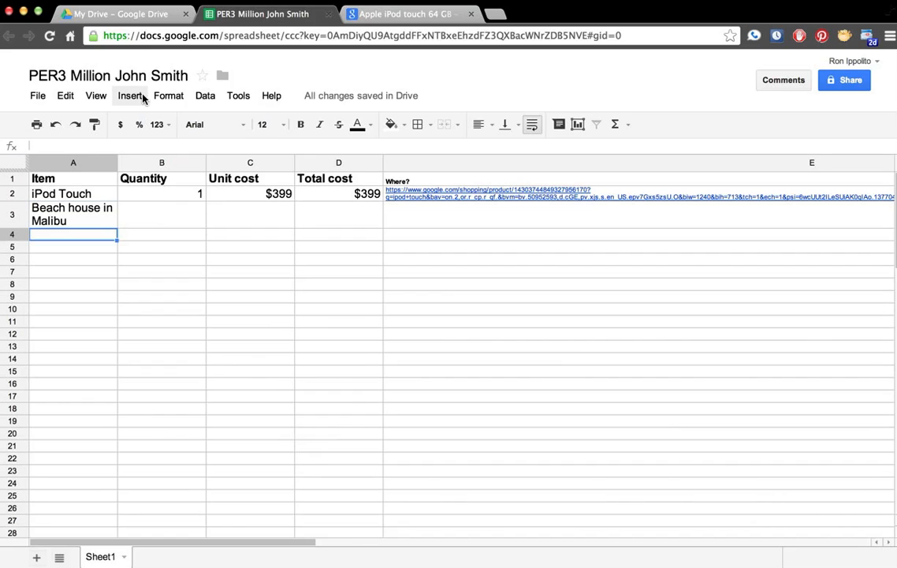
# Step: Widen column A to fit the longer item name
pyautogui.click(119, 162)
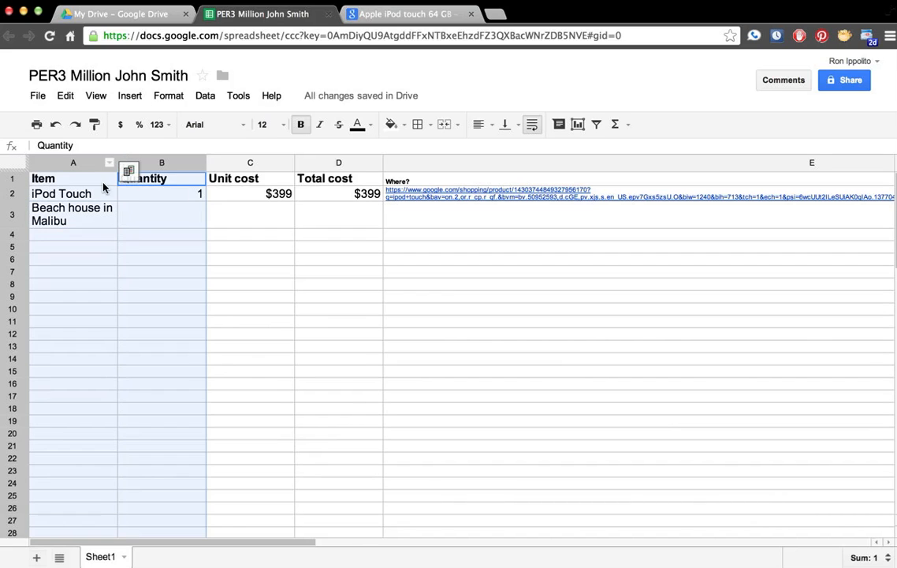
pyautogui.click(105, 177)
pyautogui.moveTo(118, 162); pyautogui.dragTo(167, 166)
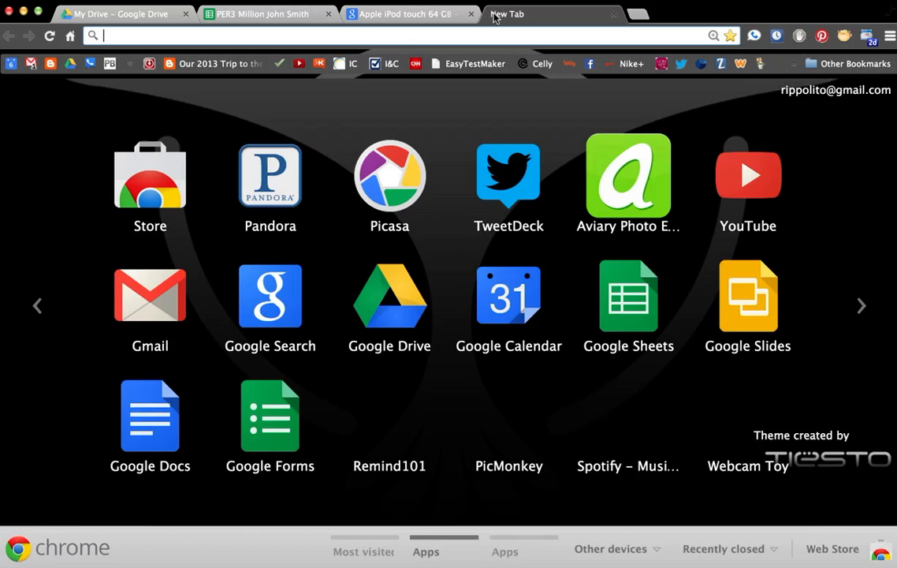
# Step: Search Google for 'malibu real estates' and open the realtor.com Malibu listings
pyautogui.write('malub')
pyautogui.press('BackSpace')
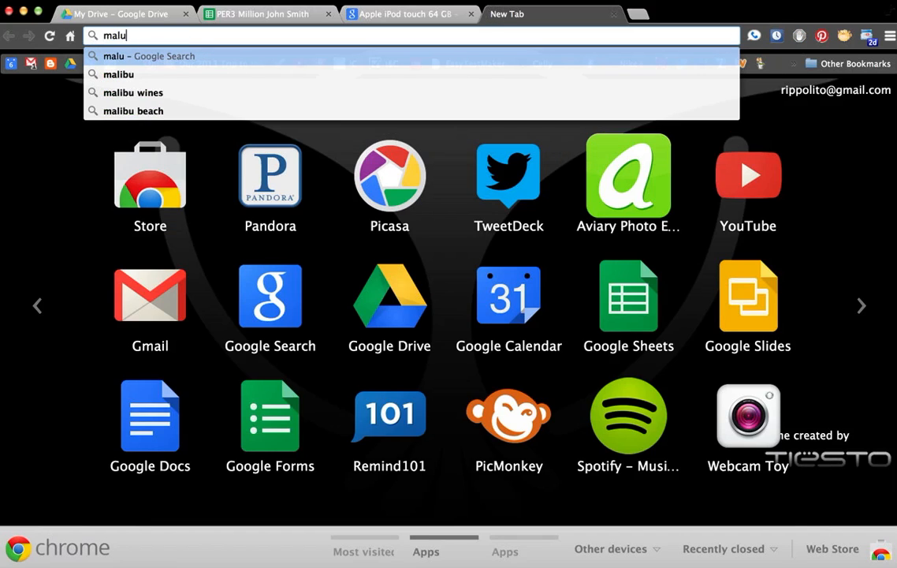
pyautogui.write('ibu real eastates')
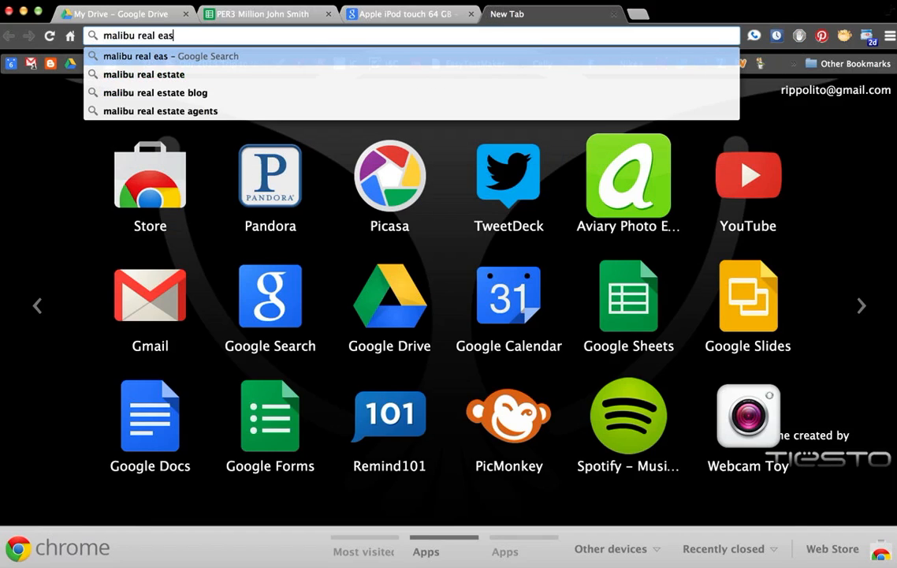
pyautogui.press('Return')
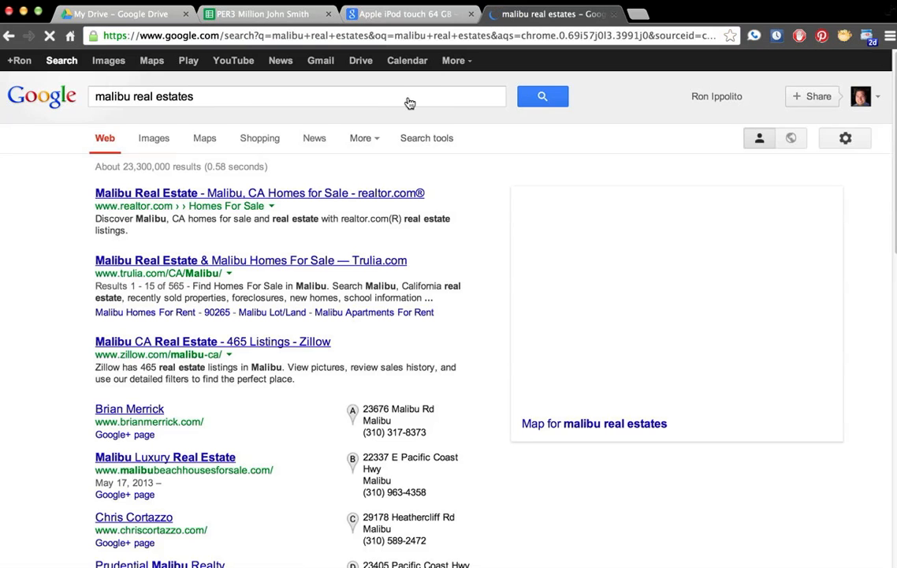
pyautogui.click(198, 195)
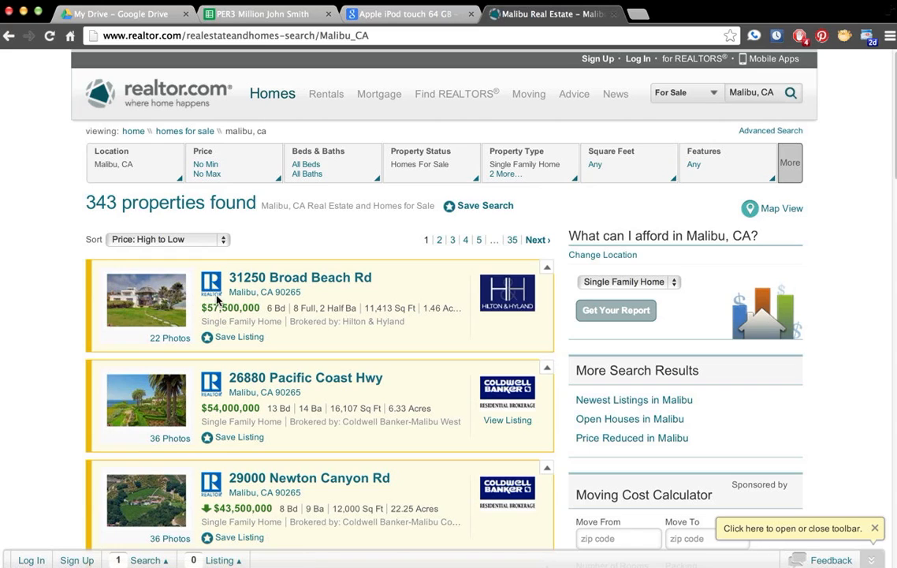
pyautogui.click(207, 239)
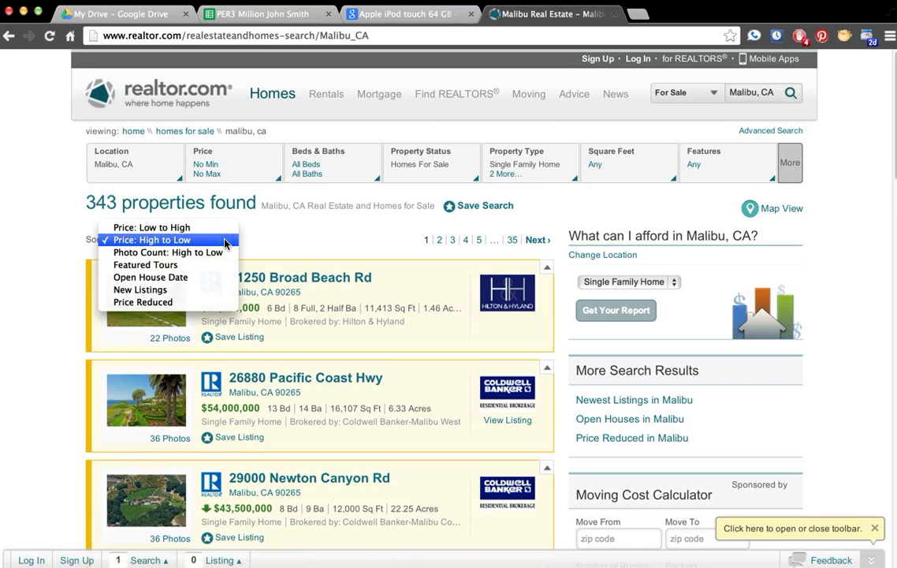
pyautogui.click(219, 228)
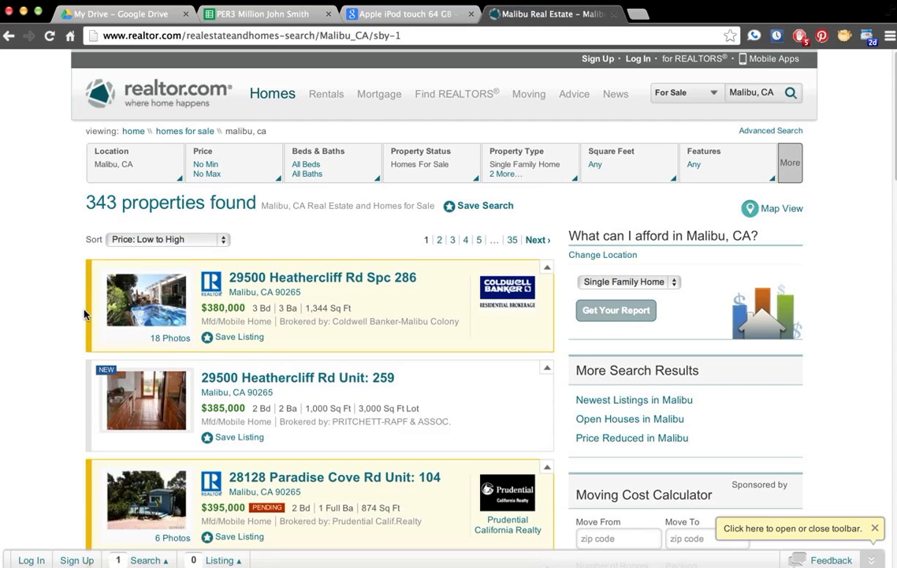
pyautogui.scroll(-1, 54, 321)
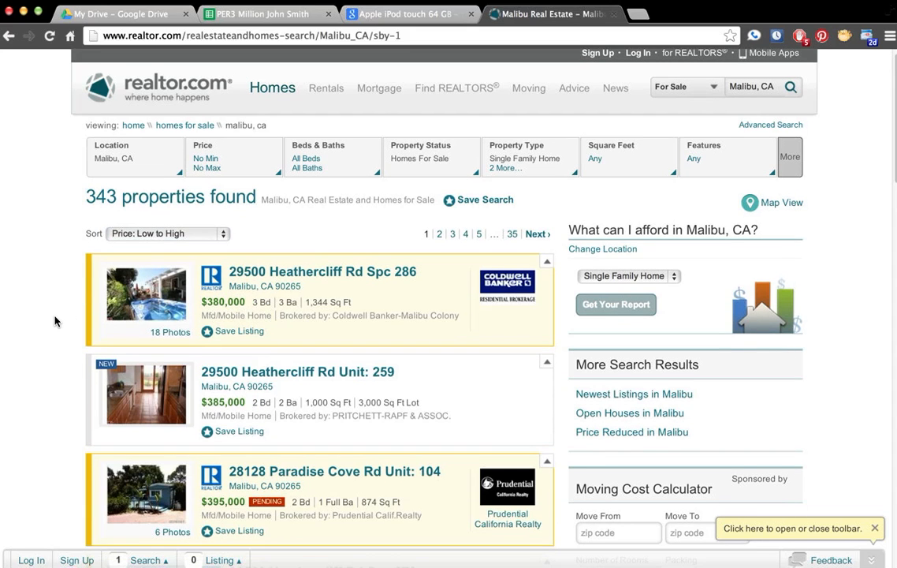
pyautogui.scroll(-1, 54, 321)
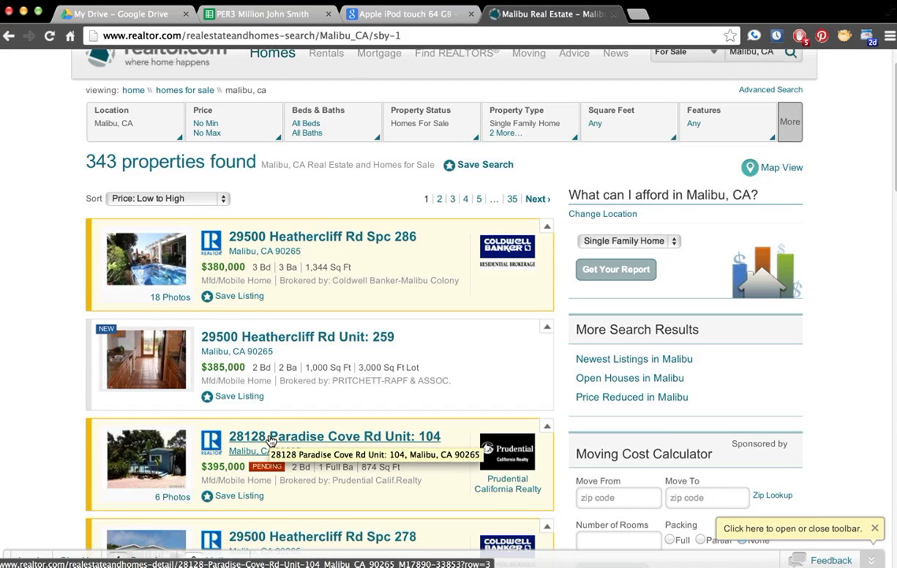
pyautogui.click(271, 438)
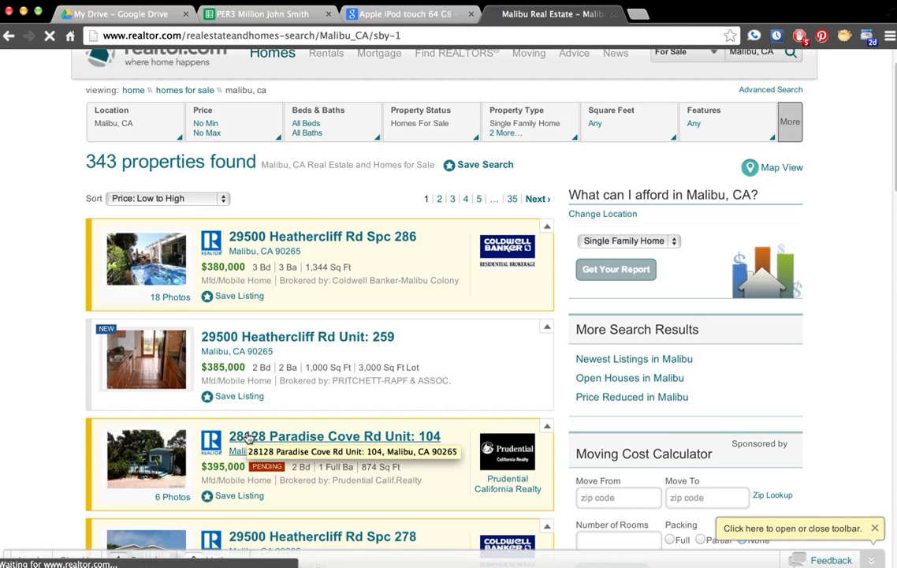
pyautogui.click(258, 440)
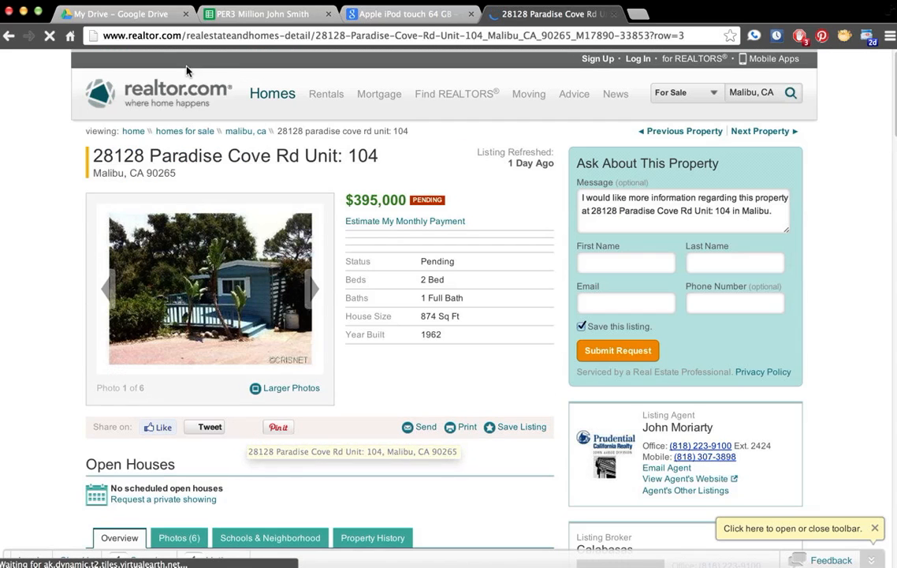
# Step: Copy the realtor.com listing address and paste it into E3 of the purchase sheet
pyautogui.click(182, 35)
pyautogui.press('super+c')
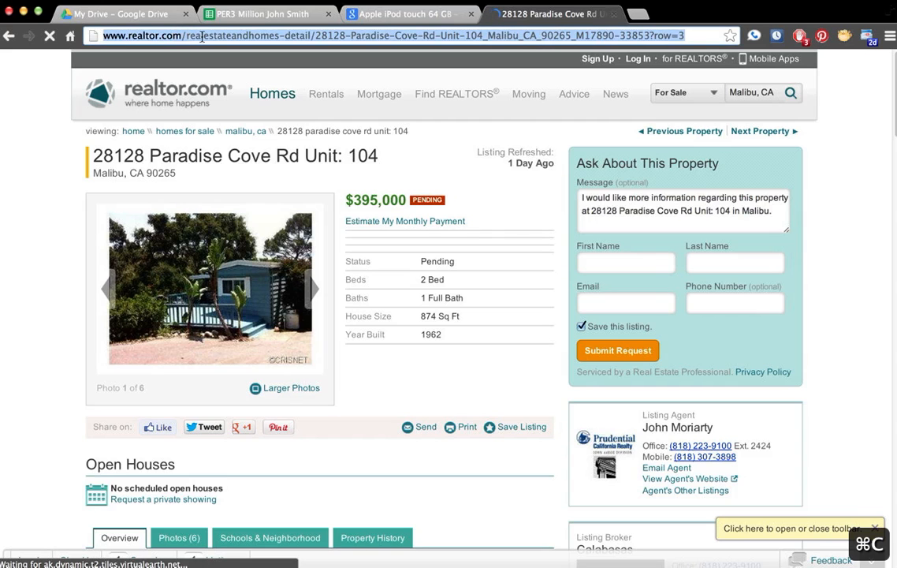
pyautogui.click(264, 14)
pyautogui.click(445, 211)
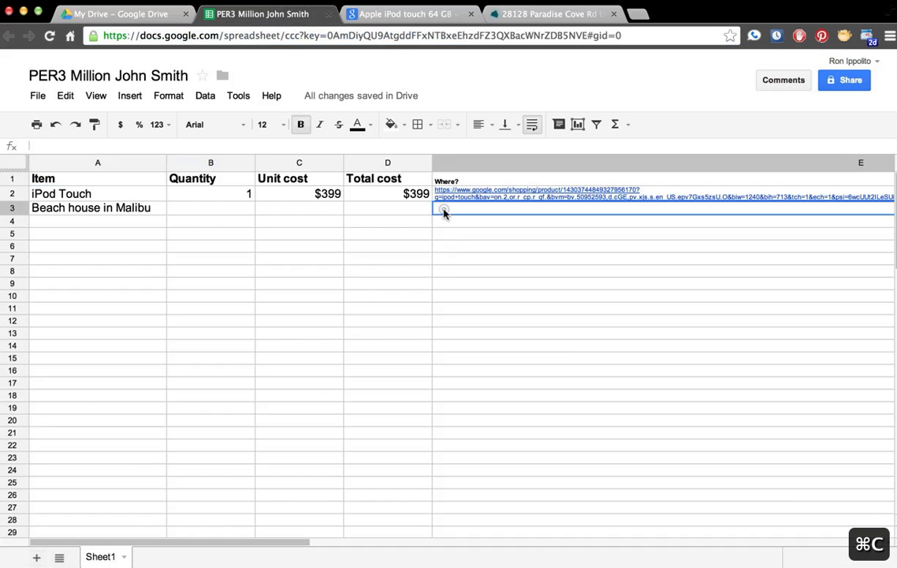
pyautogui.press('super+v')
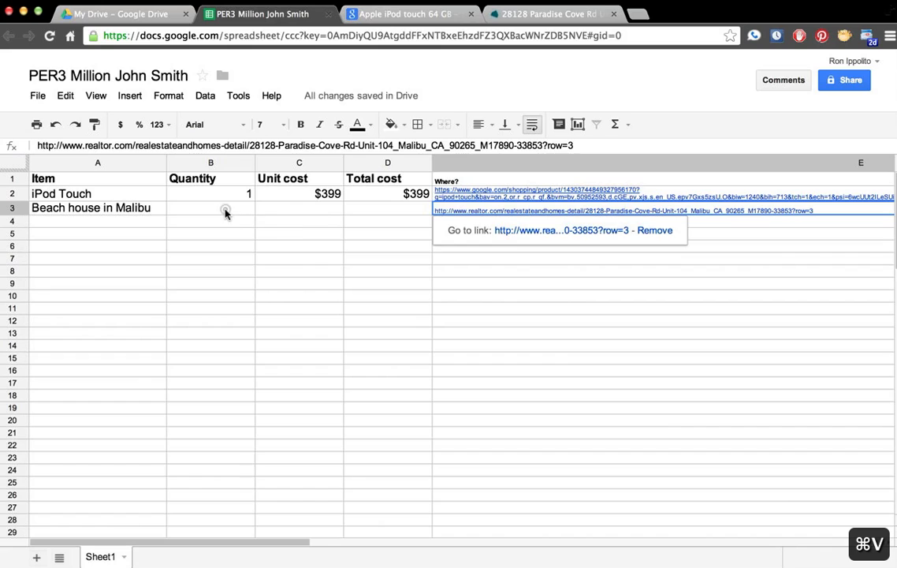
# Step: Enter quantity 1 in B3 and unit cost $395000 in C3 for the Malibu house
pyautogui.click(224, 209)
pyautogui.press('Tab')
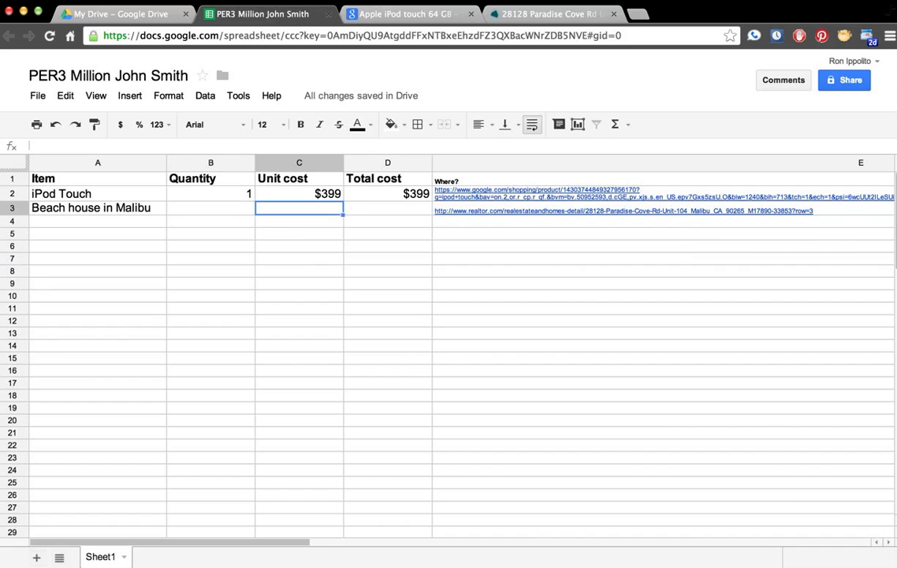
pyautogui.press('Left')
pyautogui.write('1')
pyautogui.press('Tab')
pyautogui.write('$395000')
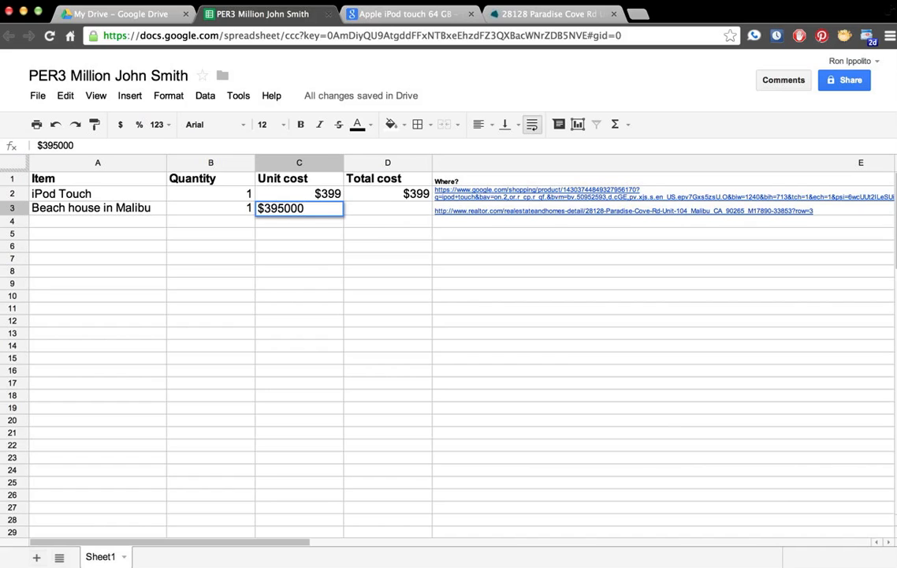
pyautogui.press('Tab')
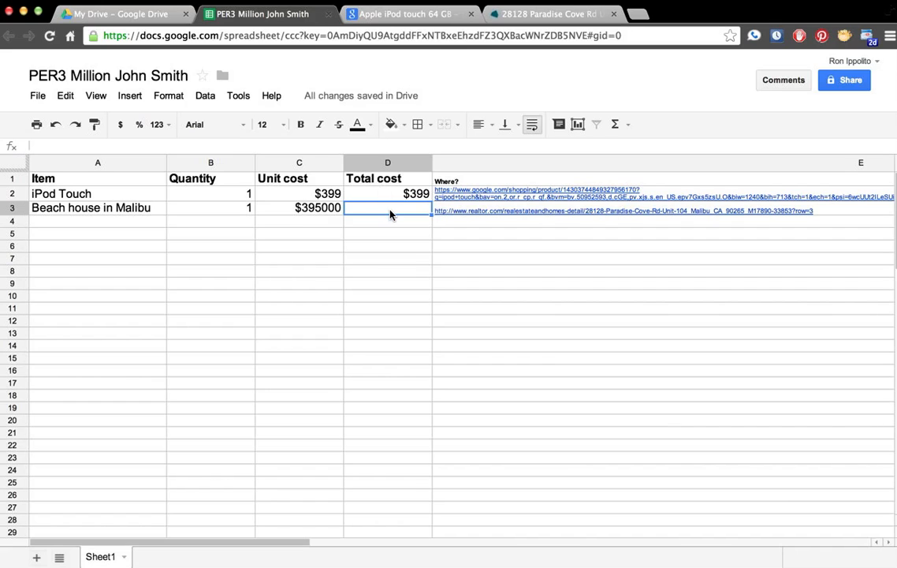
# Step: Enter the formula =B3*C3 in D3 for the Malibu house's total cost
pyautogui.write('=')
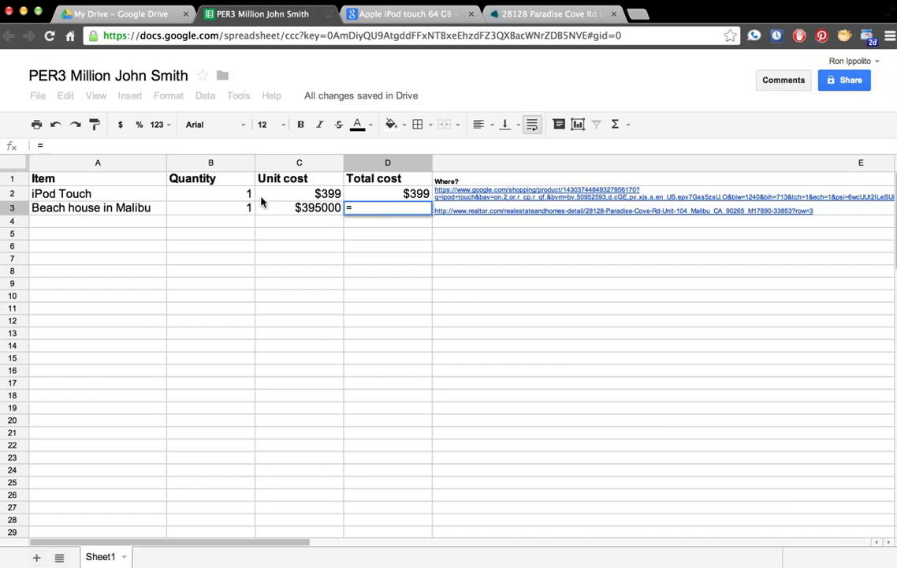
pyautogui.click(231, 210)
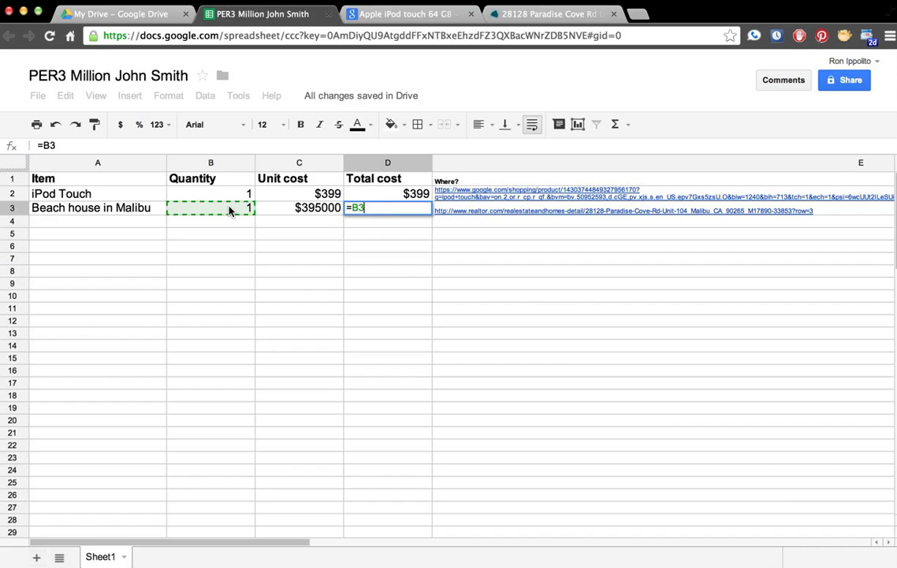
pyautogui.write('*')
pyautogui.click(297, 210)
pyautogui.press('Return')
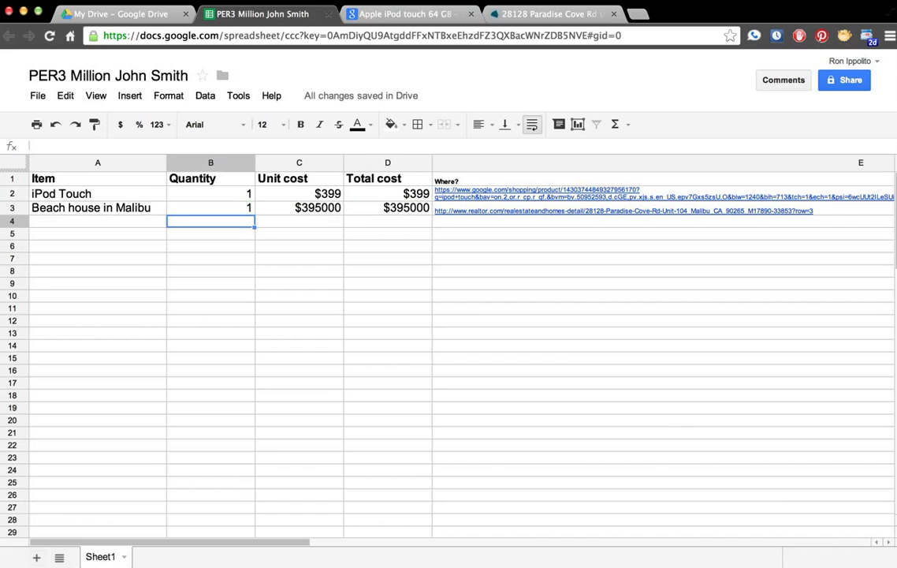
# Step: Fill the D3 total cost formula down column D through row 26
pyautogui.click(419, 209)
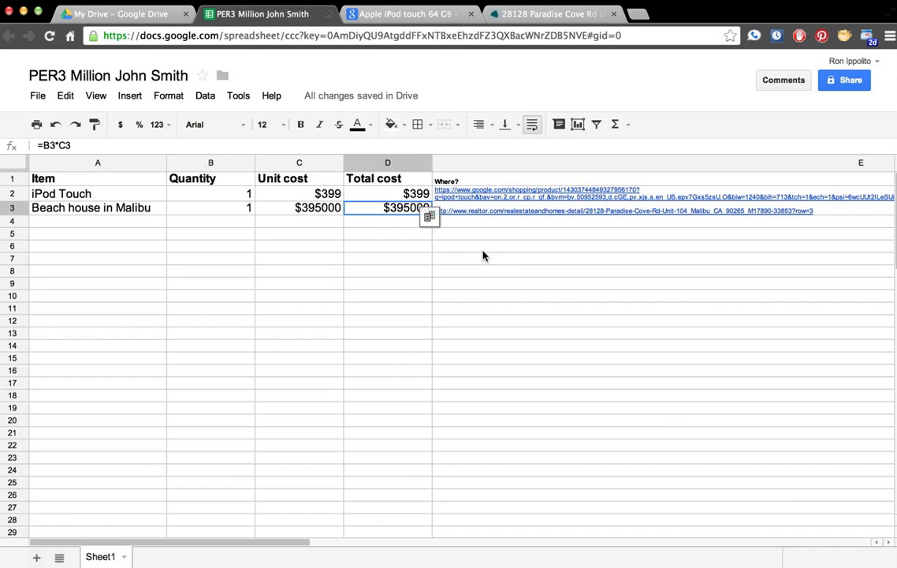
pyautogui.click(477, 244)
pyautogui.click(417, 209)
pyautogui.moveTo(437, 240); pyautogui.dragTo(423, 497)
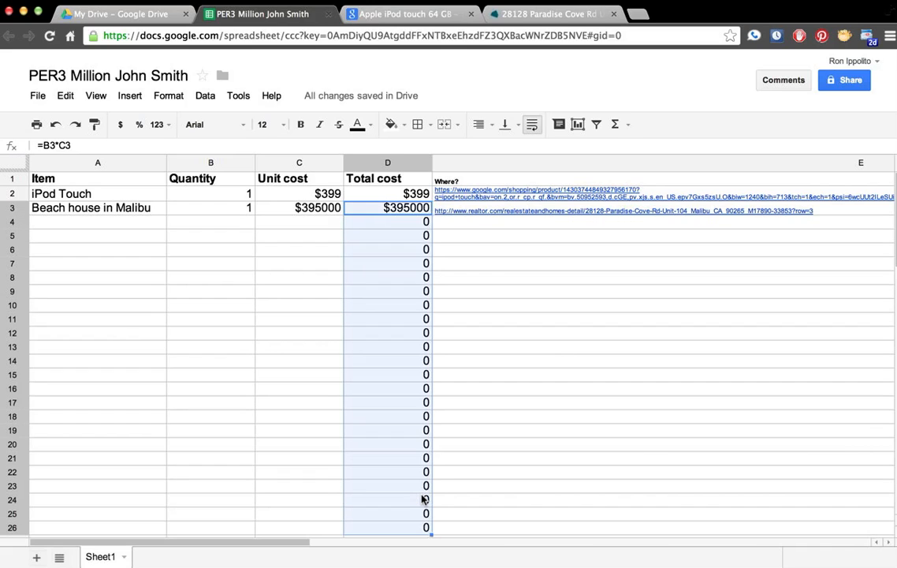
pyautogui.click(240, 224)
# Step: Search '54 inch flat screen tv' and open the Panasonic 55 In. VIERA DT60 page on Sears
pyautogui.click(140, 224)
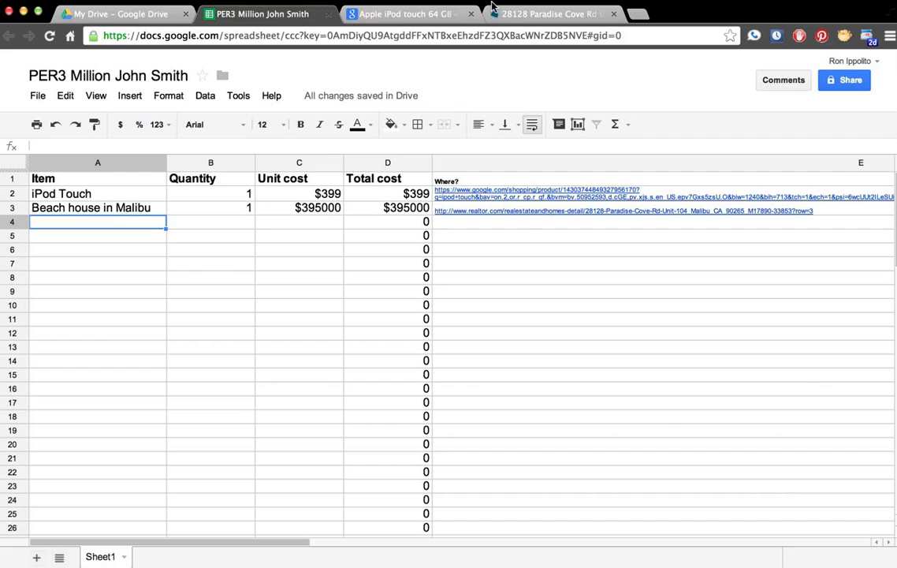
pyautogui.click(639, 14)
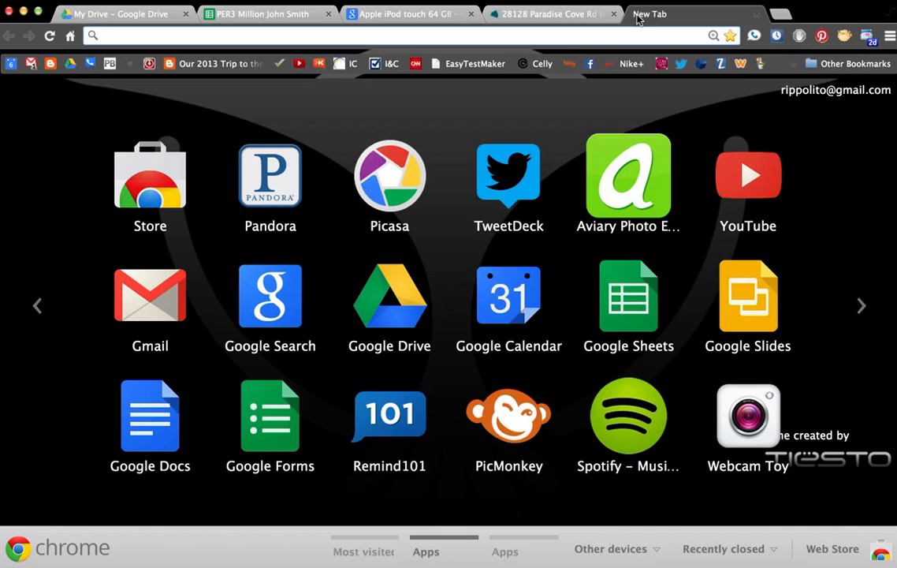
pyautogui.write('54 ')
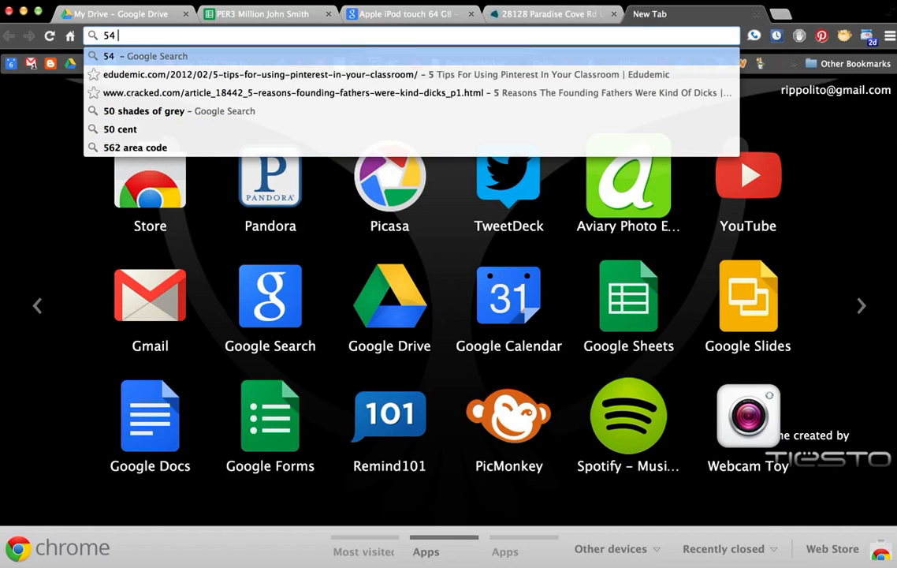
pyautogui.write('inch flat screen tv')
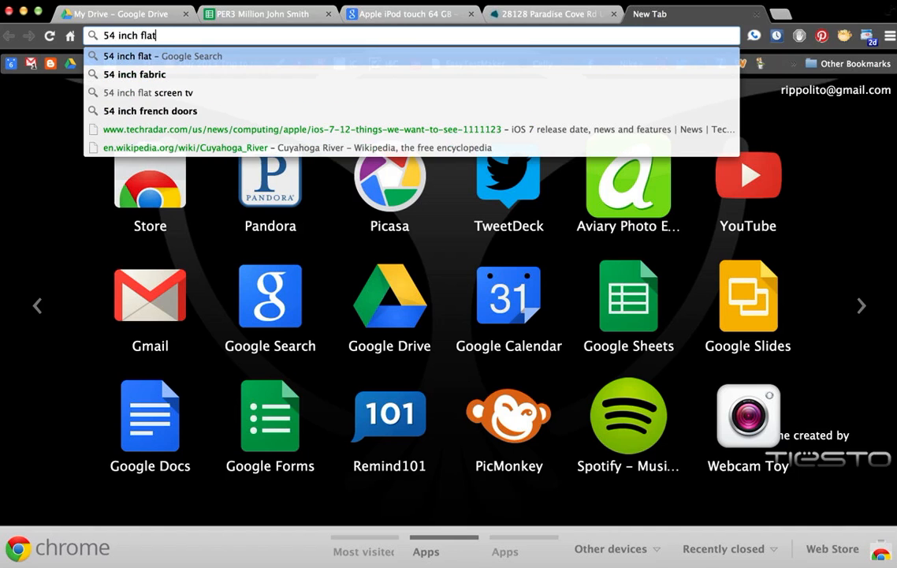
pyautogui.press('Return')
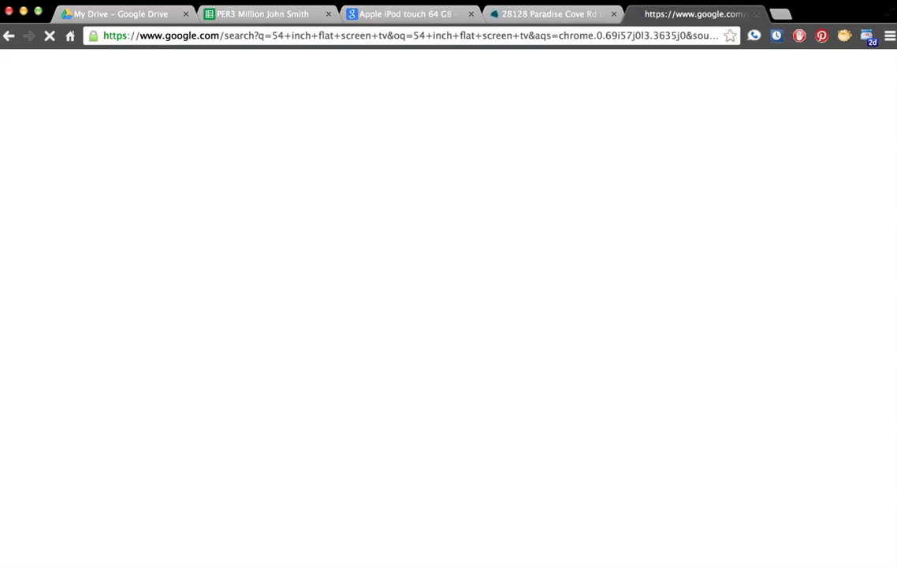
pyautogui.click(300, 194)
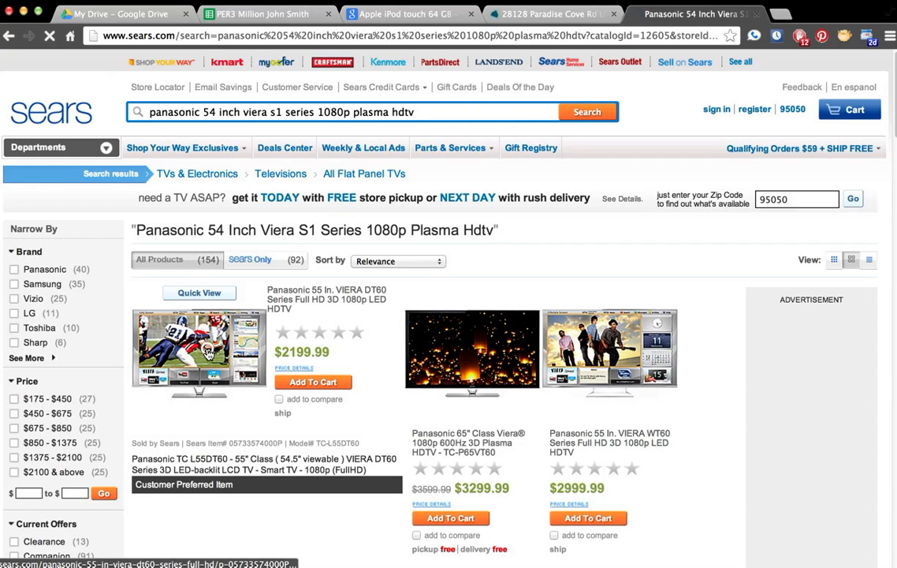
pyautogui.click(209, 353)
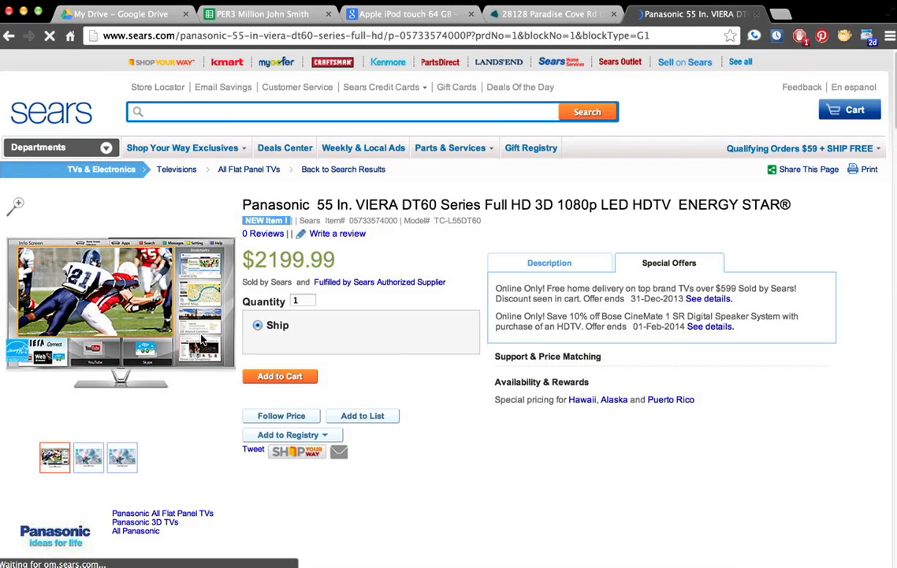
# Step: Copy the Sears product page address and return to the purchase spreadsheet
pyautogui.click(200, 36)
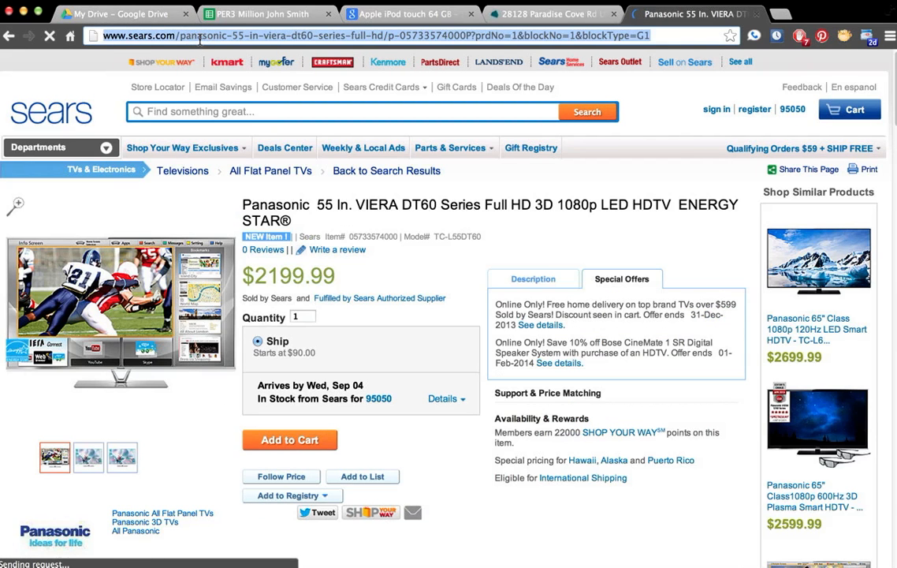
pyautogui.press('super+c')
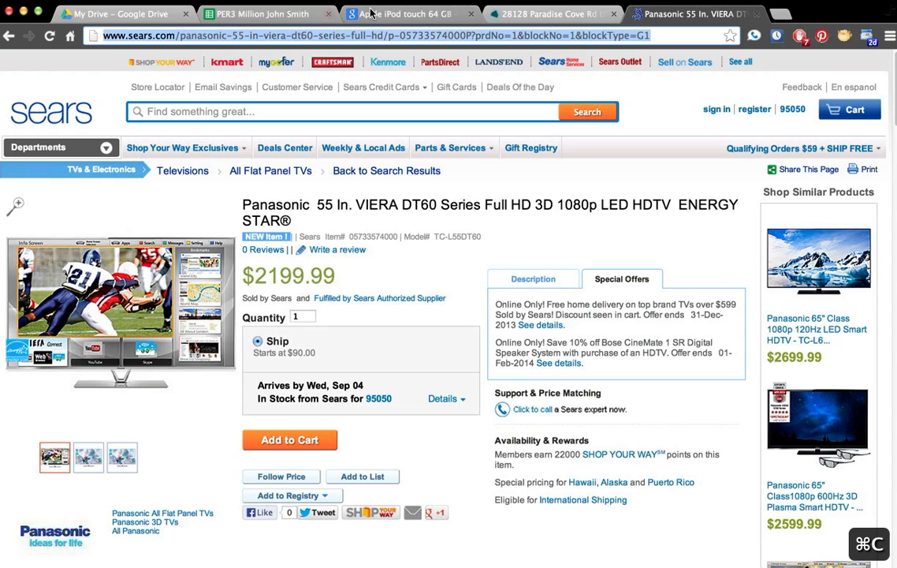
pyautogui.click(268, 14)
# Step: Paste the Sears link into E4 and enter unit cost 2199.99 and quantity 3
pyautogui.click(481, 226)
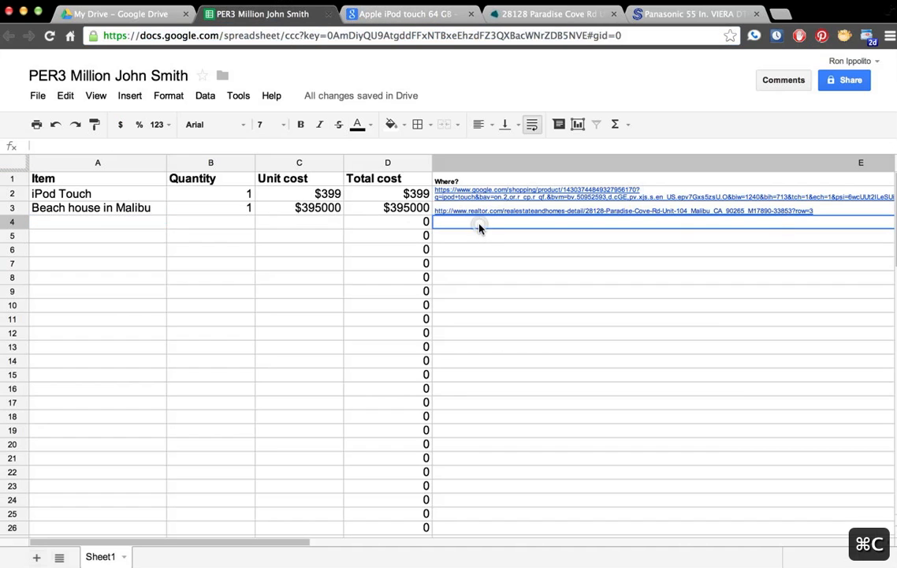
pyautogui.press('super+v')
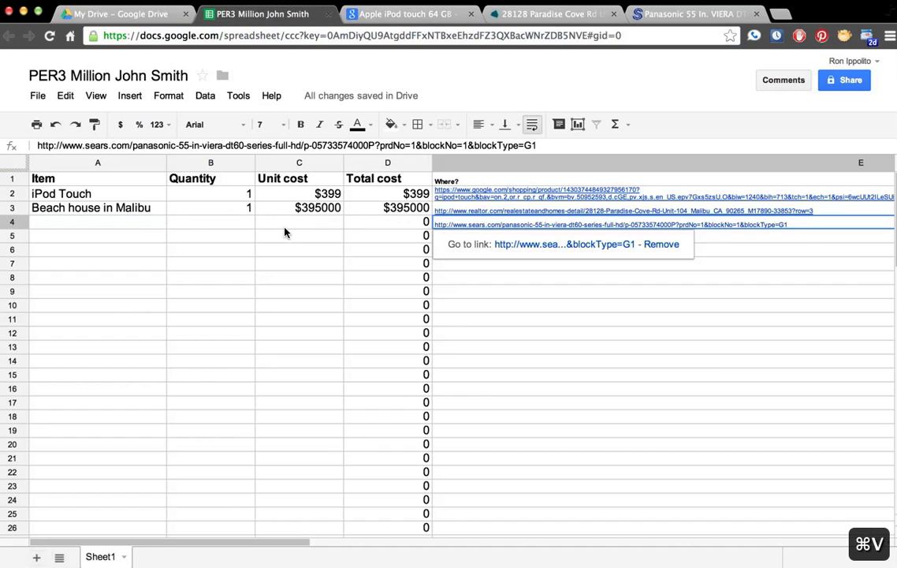
pyautogui.click(287, 226)
pyautogui.write('2199')
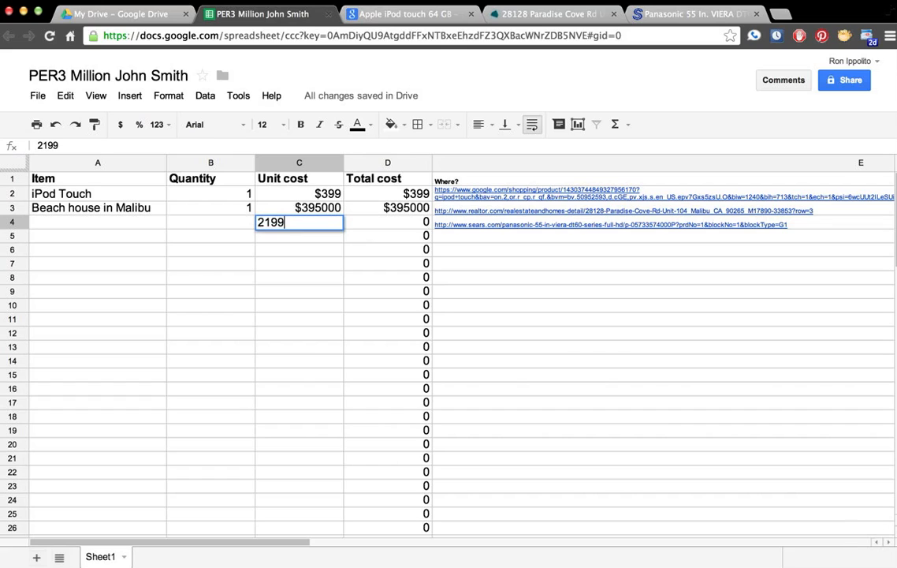
pyautogui.write('.99')
pyautogui.press('Left')
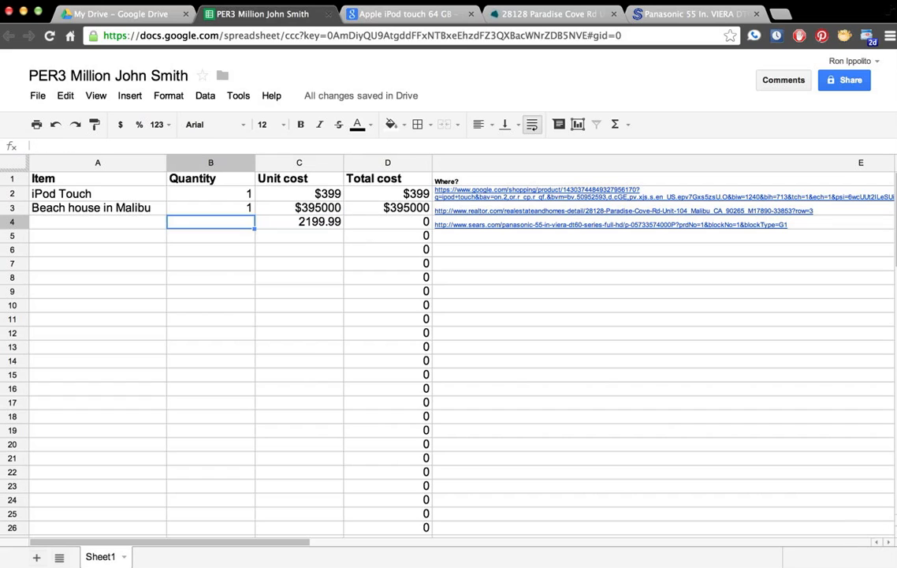
pyautogui.write('3')
pyautogui.press('Return')
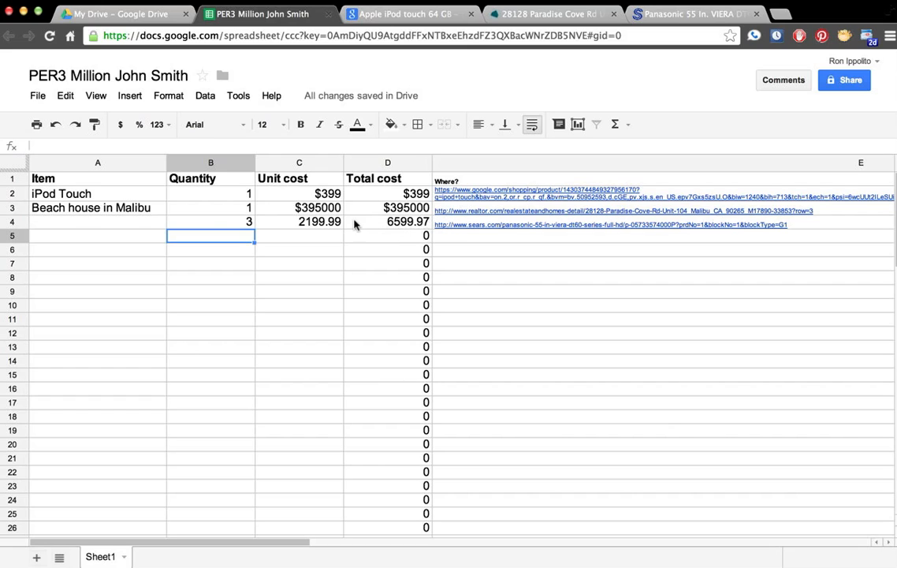
# Step: Name the third item '55in flatscreen TVs' in A4
pyautogui.click(90, 226)
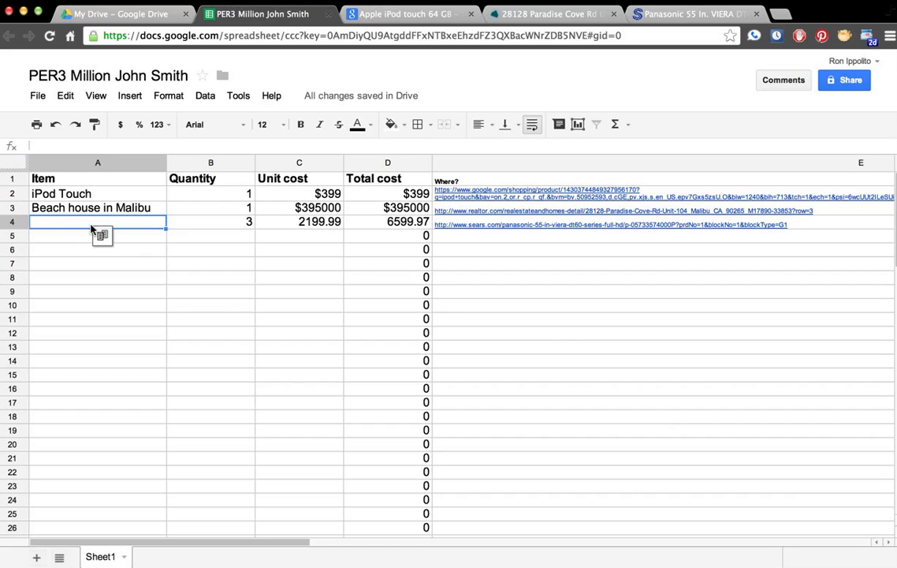
pyautogui.write('55in f')
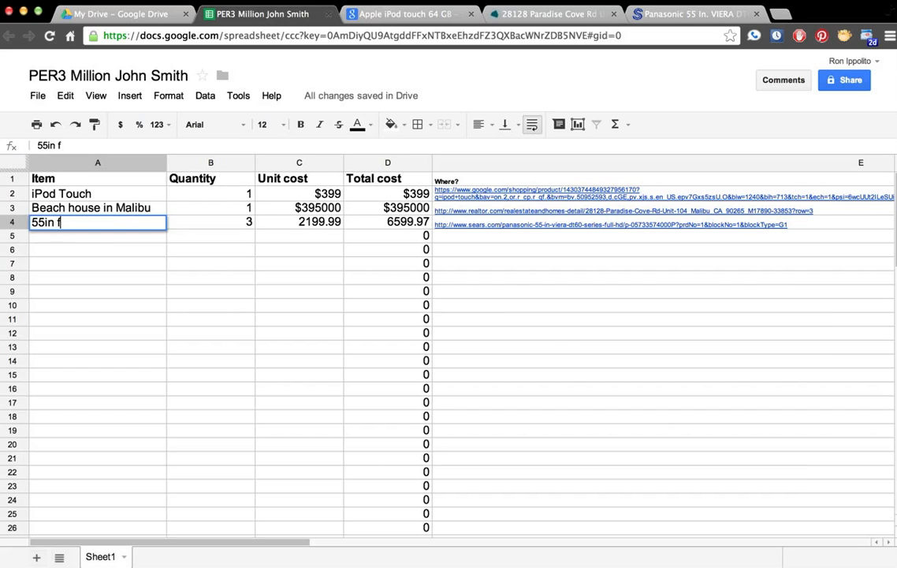
pyautogui.write('last')
pyautogui.write('screen ')
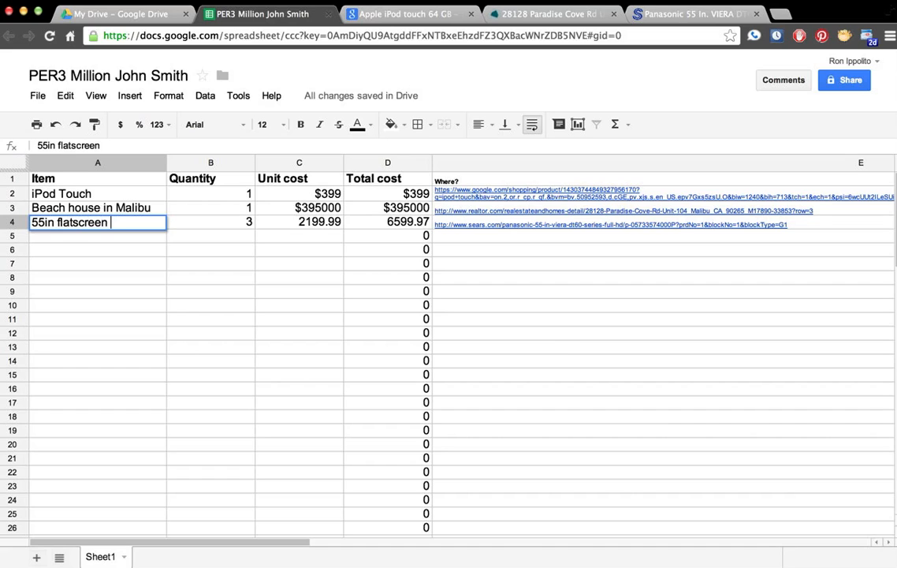
pyautogui.write('t')
pyautogui.press('BackSpace')
pyautogui.write('TVs')
pyautogui.press('Return')
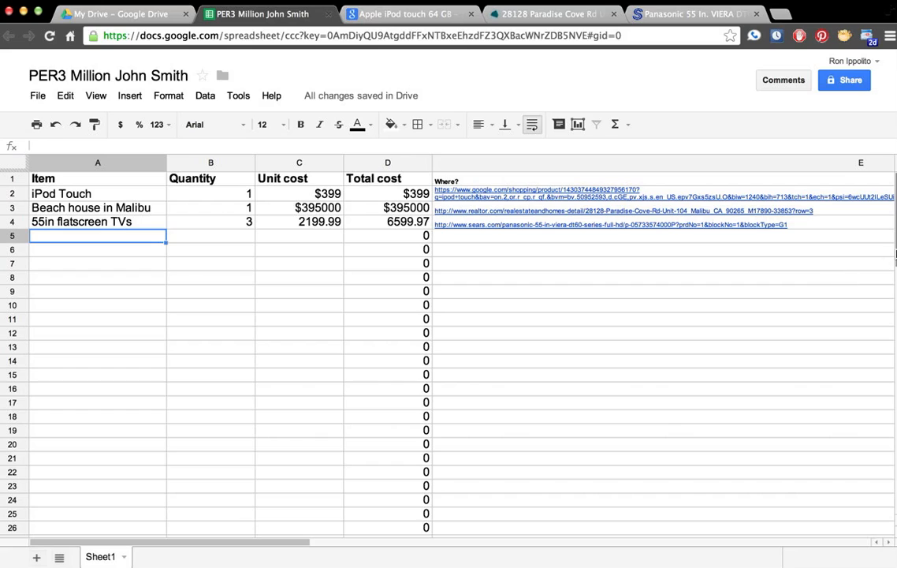
pyautogui.scroll(-1, 891, 237)
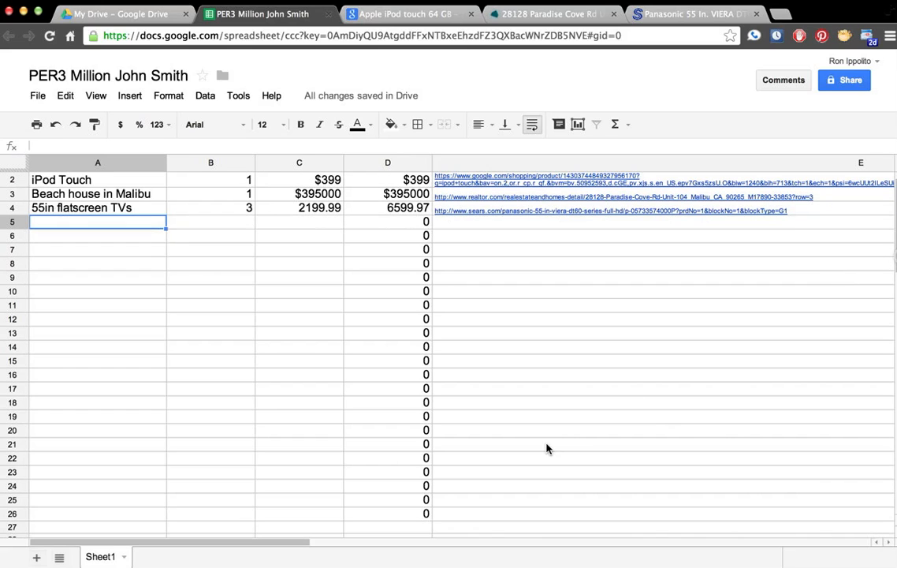
# Step: Insert =SUM(D2:D26) in D27, giving a grand total of $401998.97
pyautogui.click(409, 527)
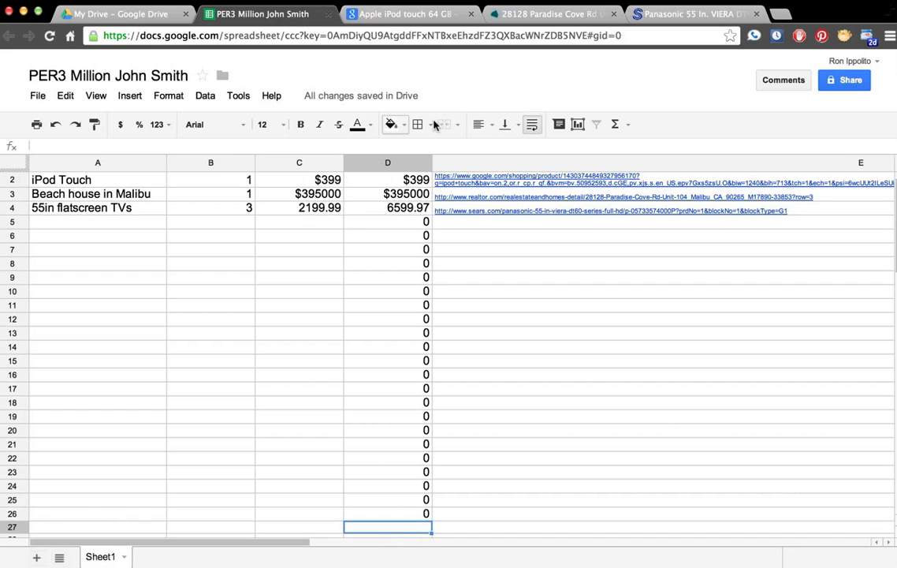
pyautogui.click(617, 126)
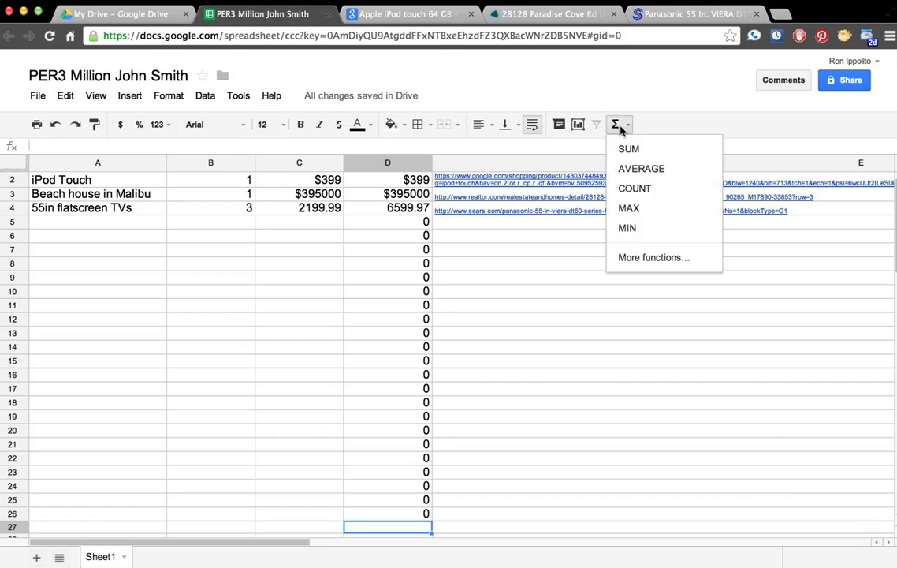
pyautogui.click(628, 149)
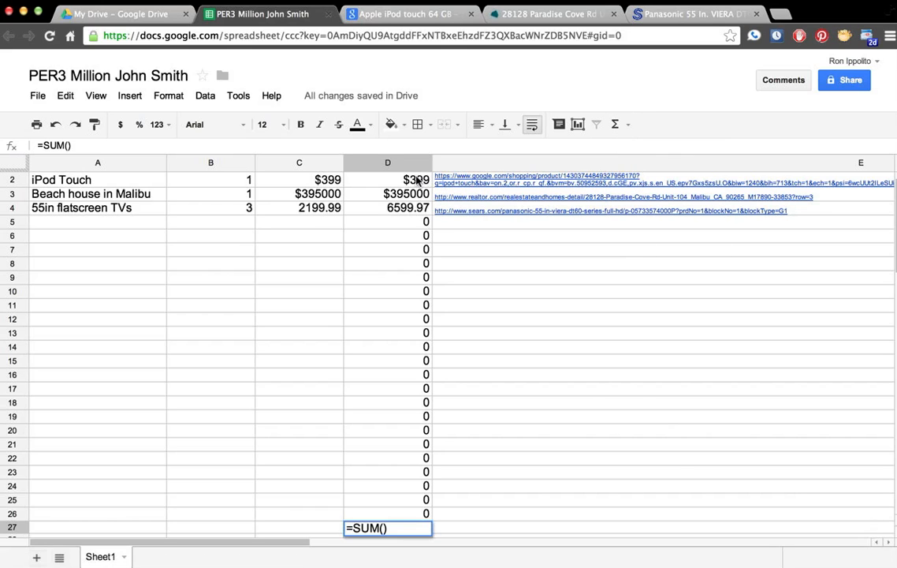
pyautogui.scroll(-1, 417, 181)
pyautogui.scroll(2, 417, 180)
pyautogui.click(407, 194)
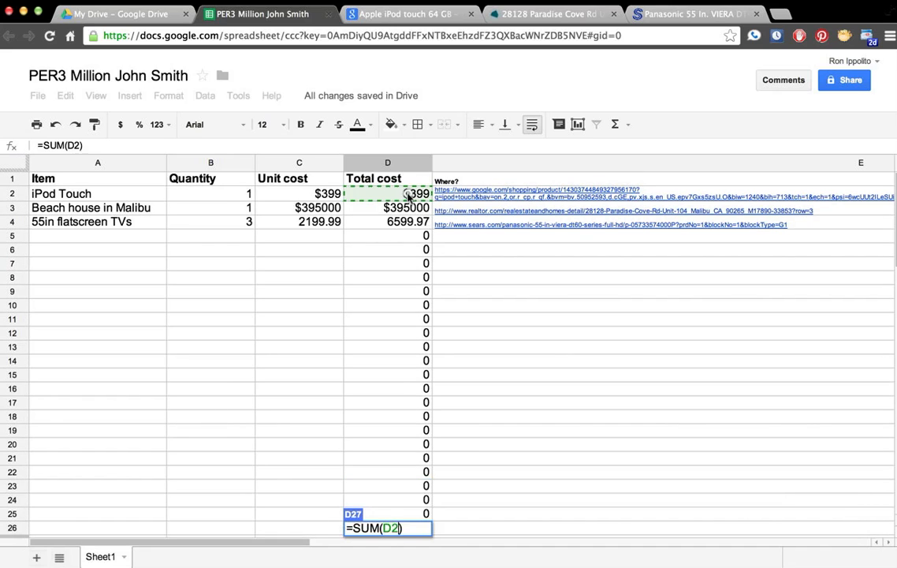
pyautogui.moveTo(408, 194); pyautogui.dragTo(418, 391)
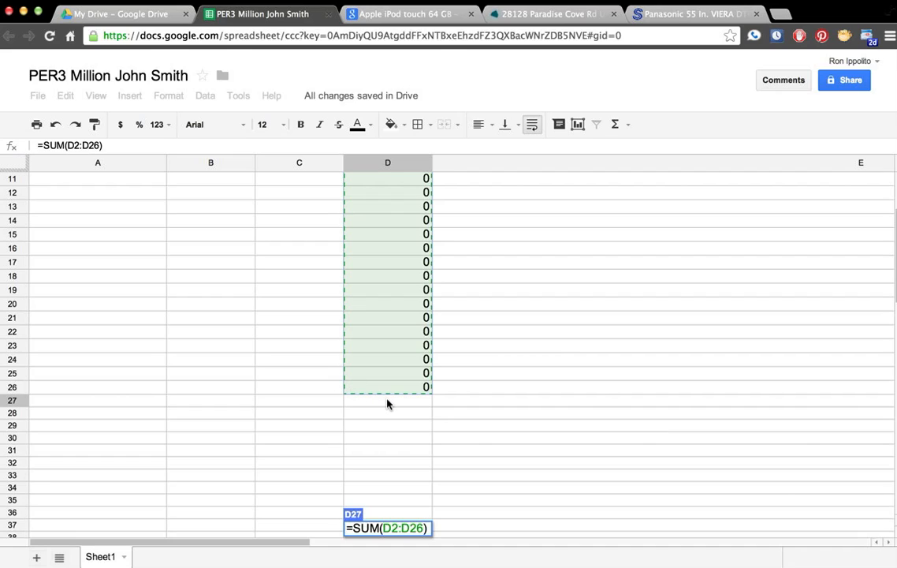
pyautogui.press('Return')
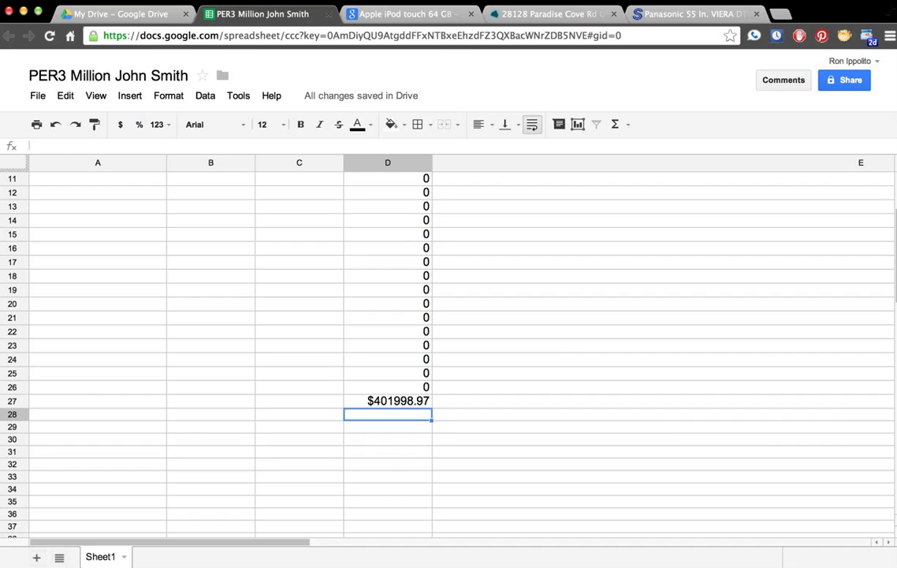
pyautogui.scroll(3, 395, 207)
pyautogui.scroll(1, 398, 235)
# Step: Format the Total cost column D as $1,000.12 currency
pyautogui.click(389, 164)
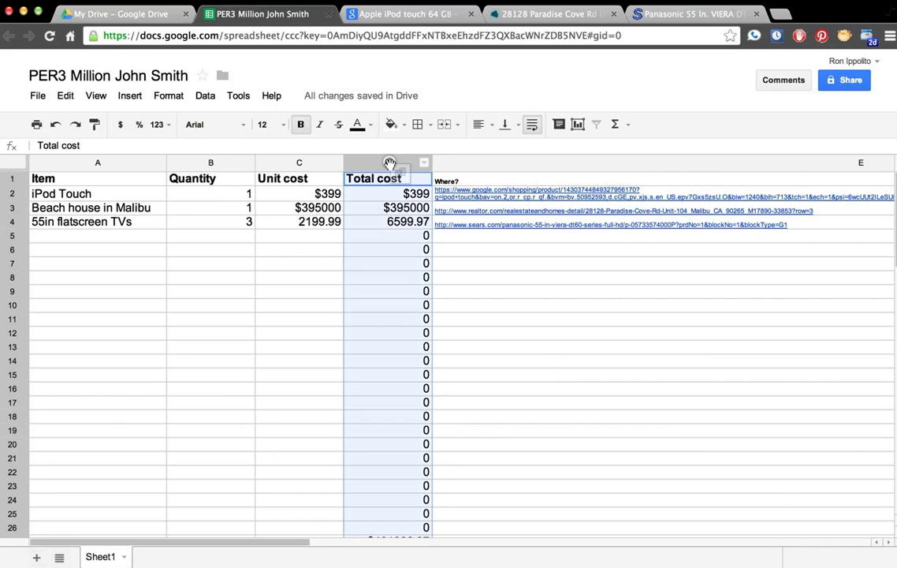
pyautogui.click(169, 96)
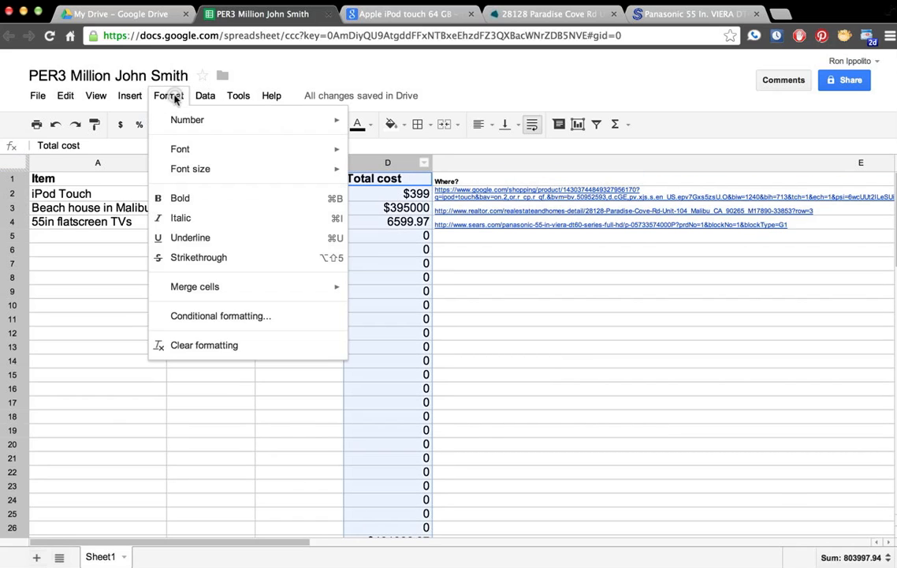
pyautogui.moveTo(217, 125)
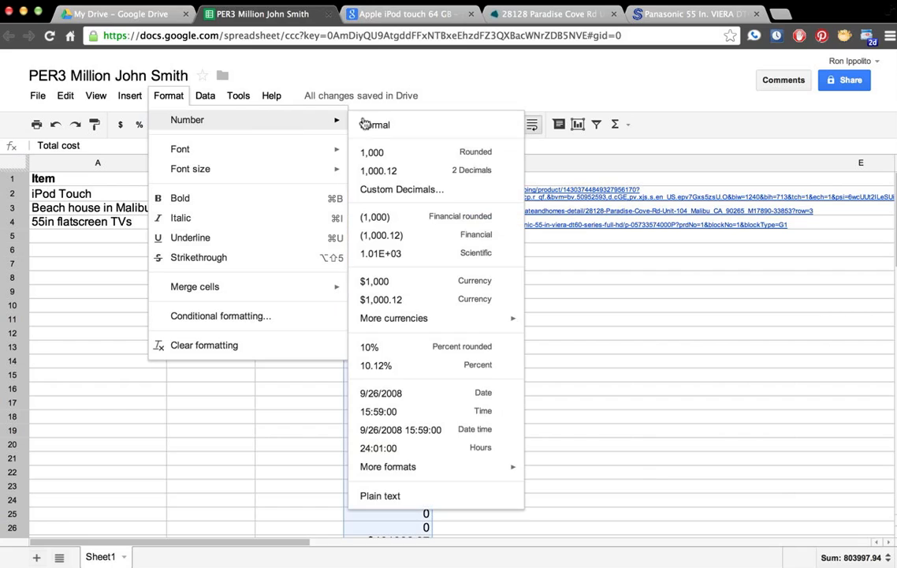
pyautogui.click(398, 300)
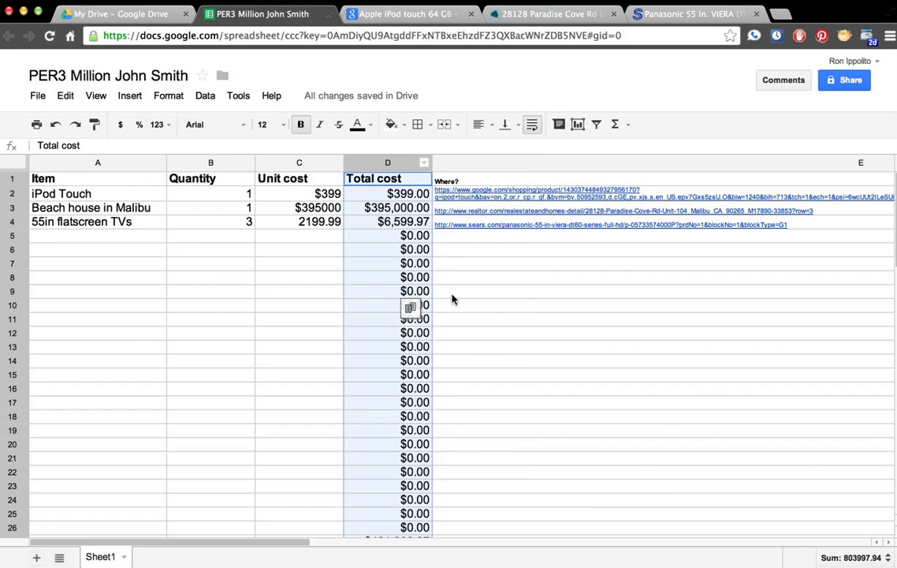
# Step: Apply the same two-decimal currency format to the Unit cost column C, then select D27
pyautogui.click(316, 162)
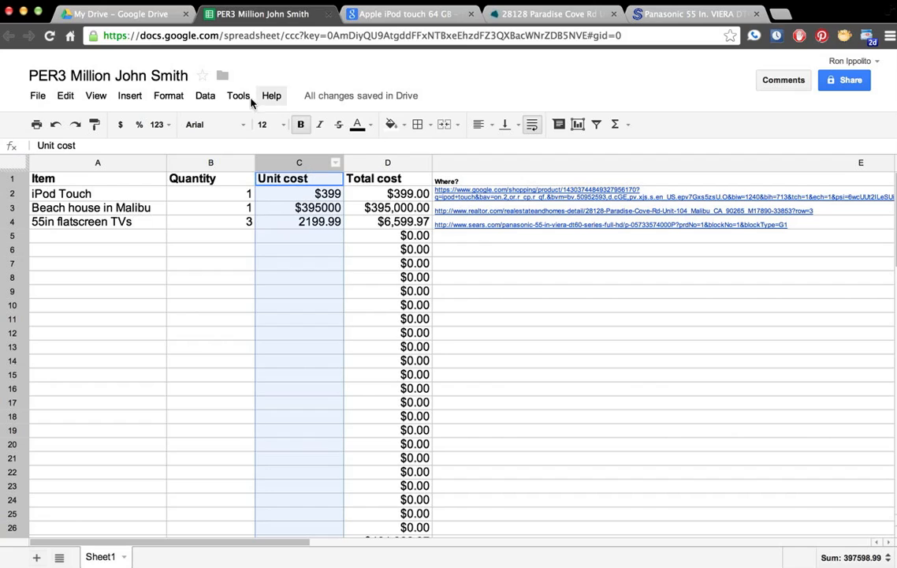
pyautogui.click(169, 96)
pyautogui.moveTo(293, 123)
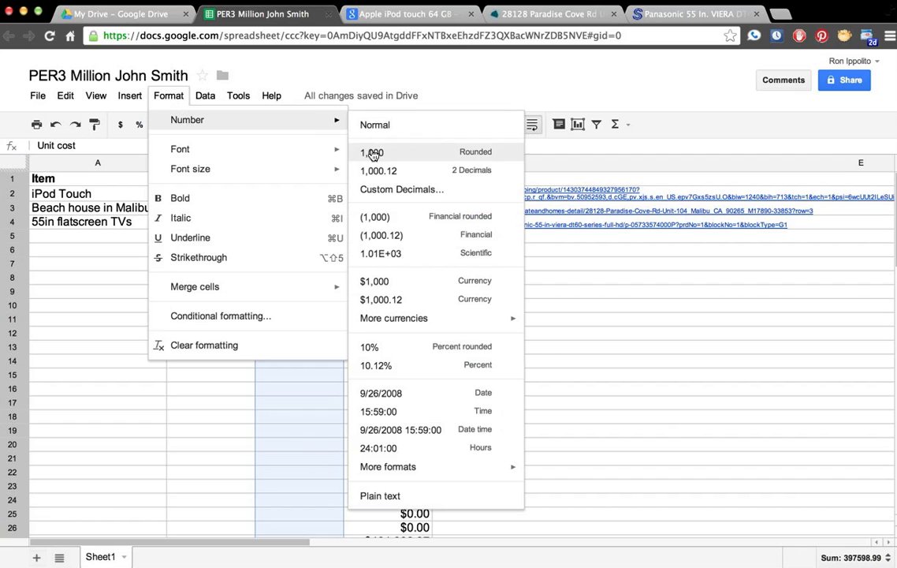
pyautogui.click(399, 299)
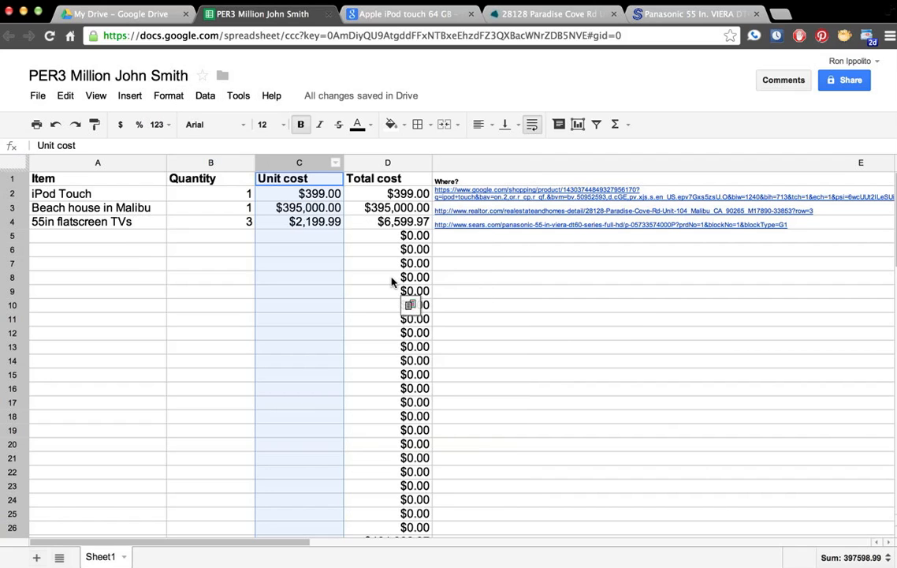
pyautogui.scroll(-3, 471, 313)
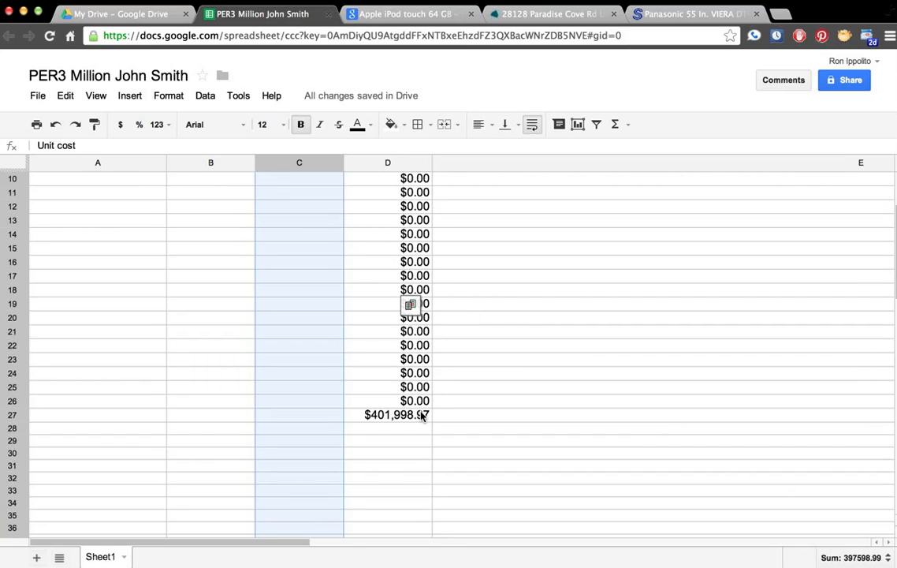
pyautogui.click(423, 415)
# Step: Bold the $401,998.97 grand total and add a bold 'TOTAL-->' label in C27
pyautogui.press('super+b')
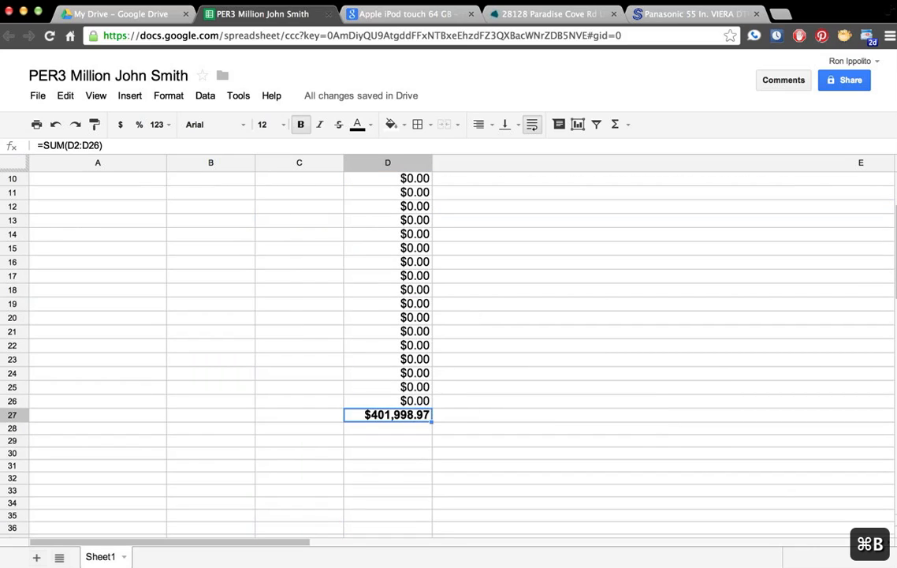
pyautogui.click(320, 417)
pyautogui.write('TTO')
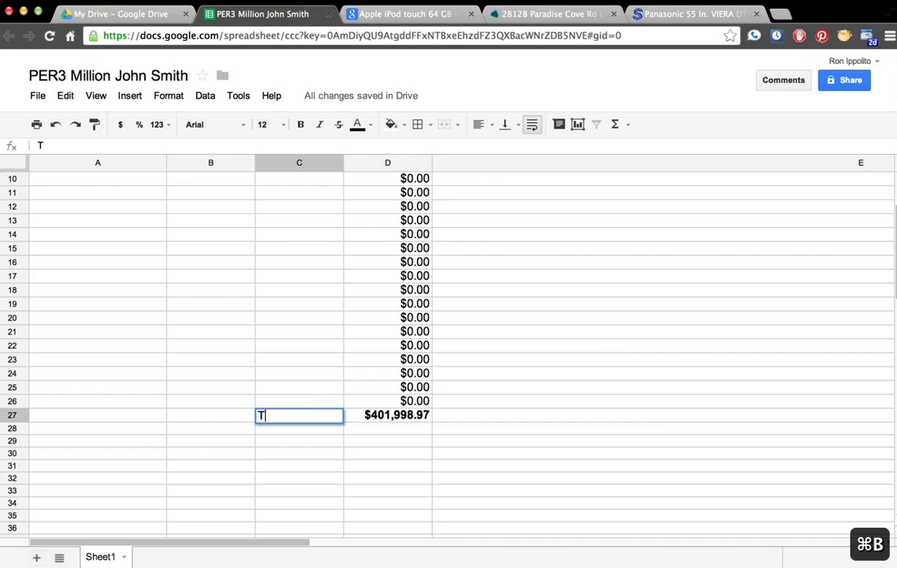
pyautogui.press('BackSpace')
pyautogui.press('BackSpace')
pyautogui.write('OTAL-->')
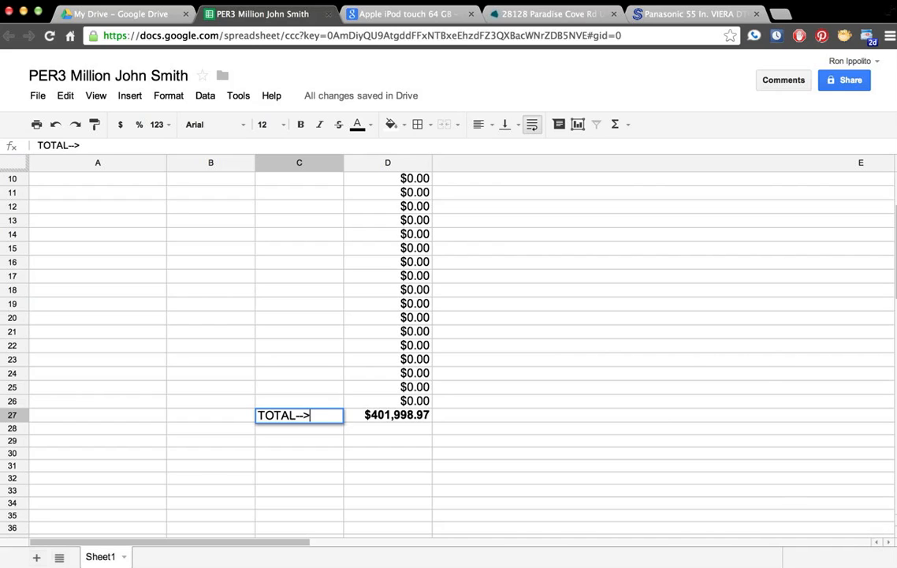
pyautogui.press('Return')
pyautogui.press('Up')
pyautogui.press('super+b')
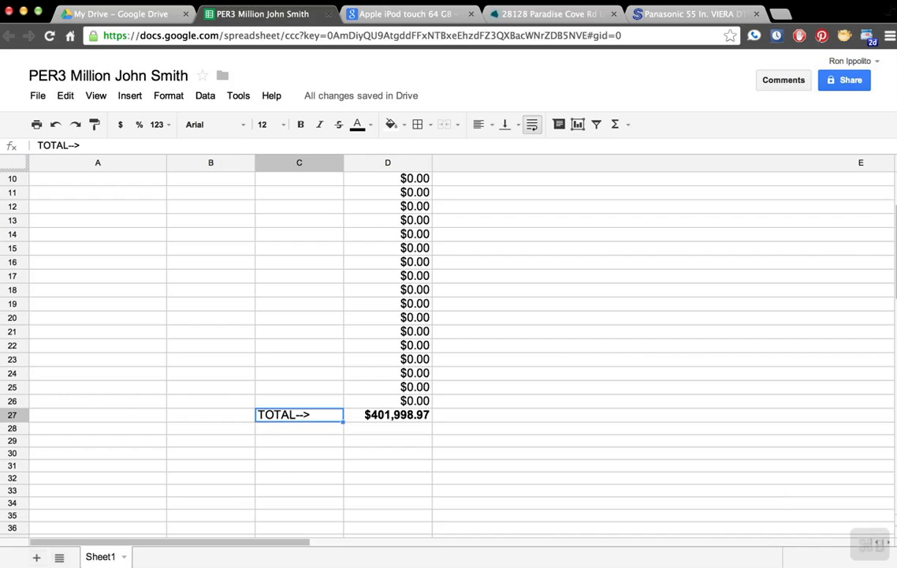
# Step: Check the grand total formula and return to the top of the list
pyautogui.click(373, 418)
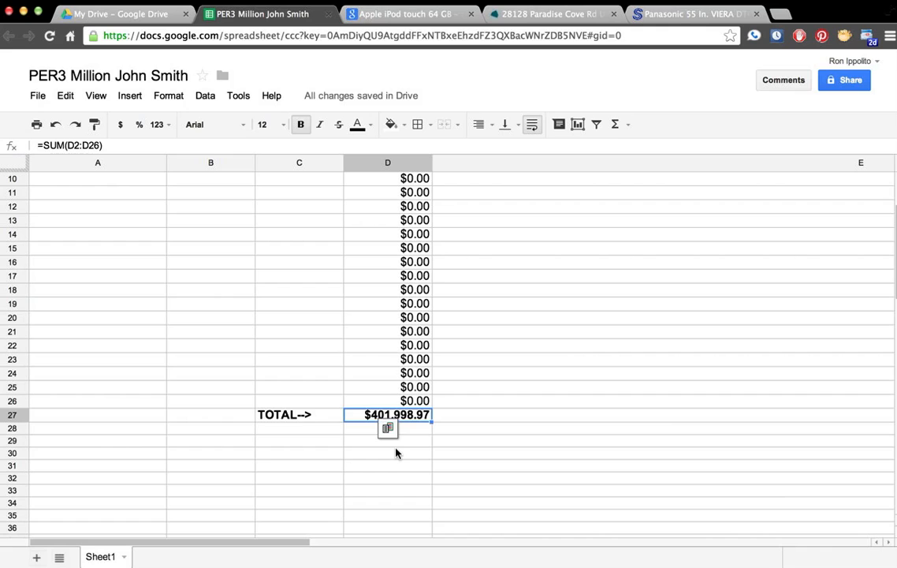
pyautogui.click(107, 180)
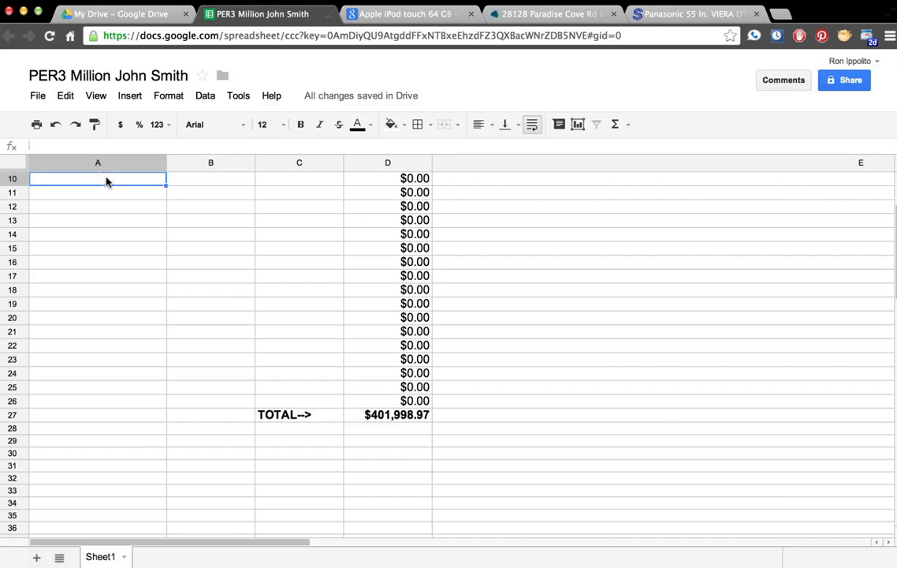
pyautogui.press('Up')
pyautogui.press('Up')
pyautogui.press('Up')
pyautogui.press('Up')
pyautogui.press('Up')
pyautogui.press('Up')
pyautogui.press('Up')
pyautogui.press('Up')
pyautogui.press('Up')
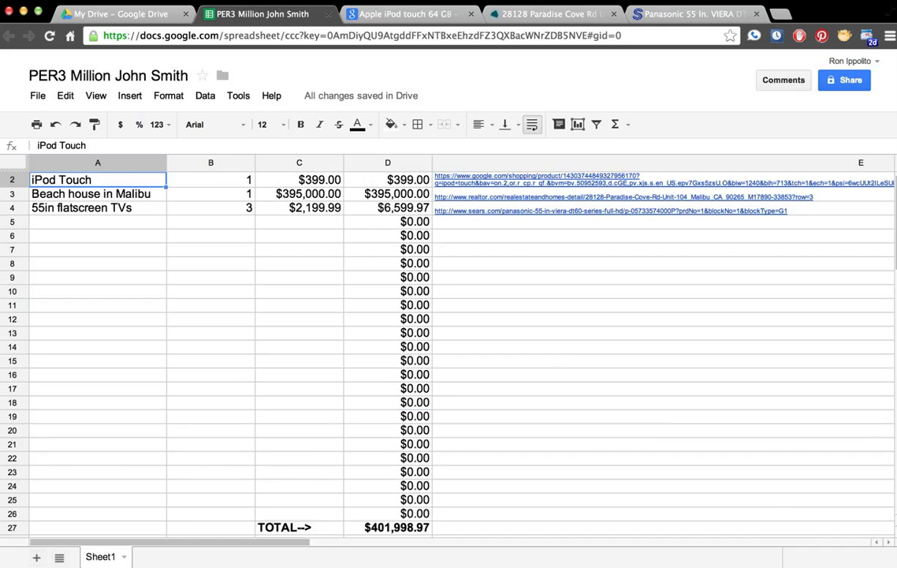